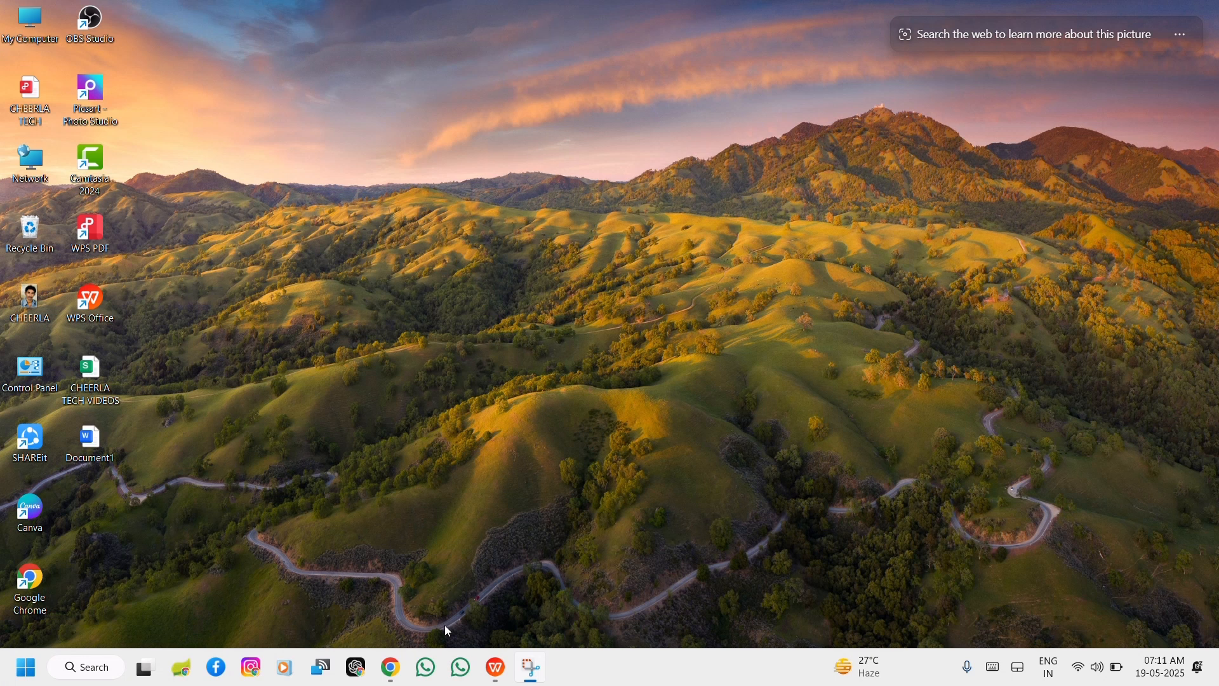
Switch to the open WPS Office workbook and use AutoSum in cell C31 of Sheet1 to total C3:C30.
{"action": "left_click", "coordinate": [496, 670]}
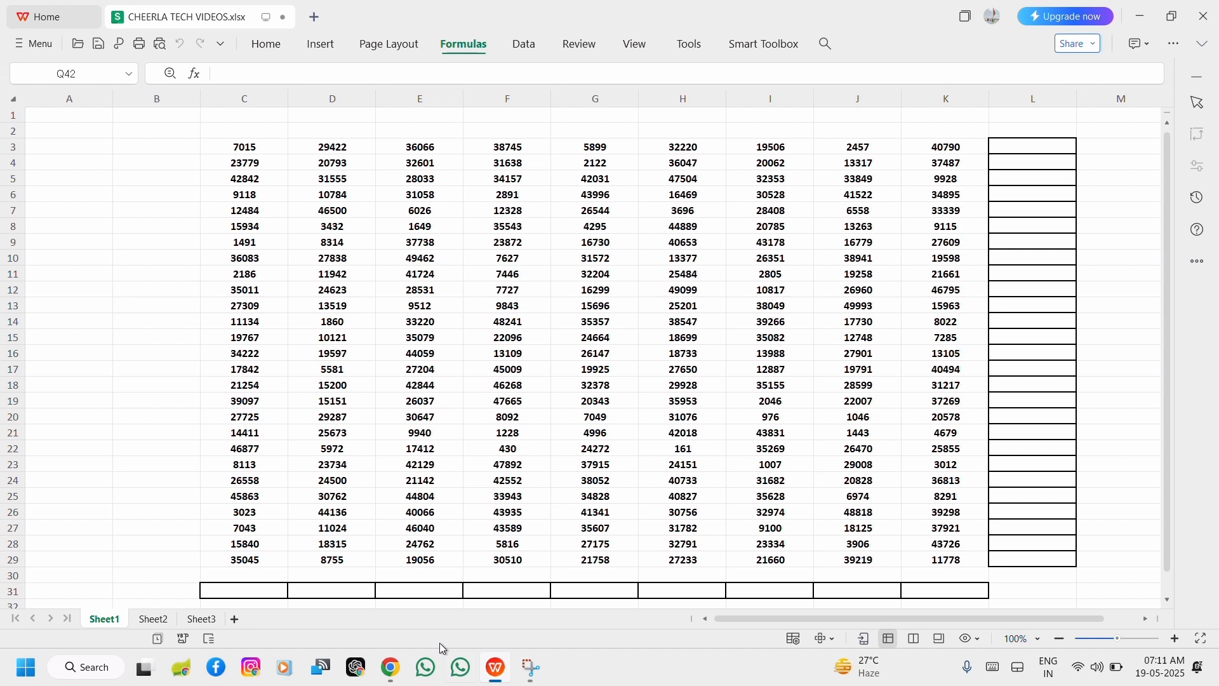
{"action": "left_click", "coordinate": [234, 590]}
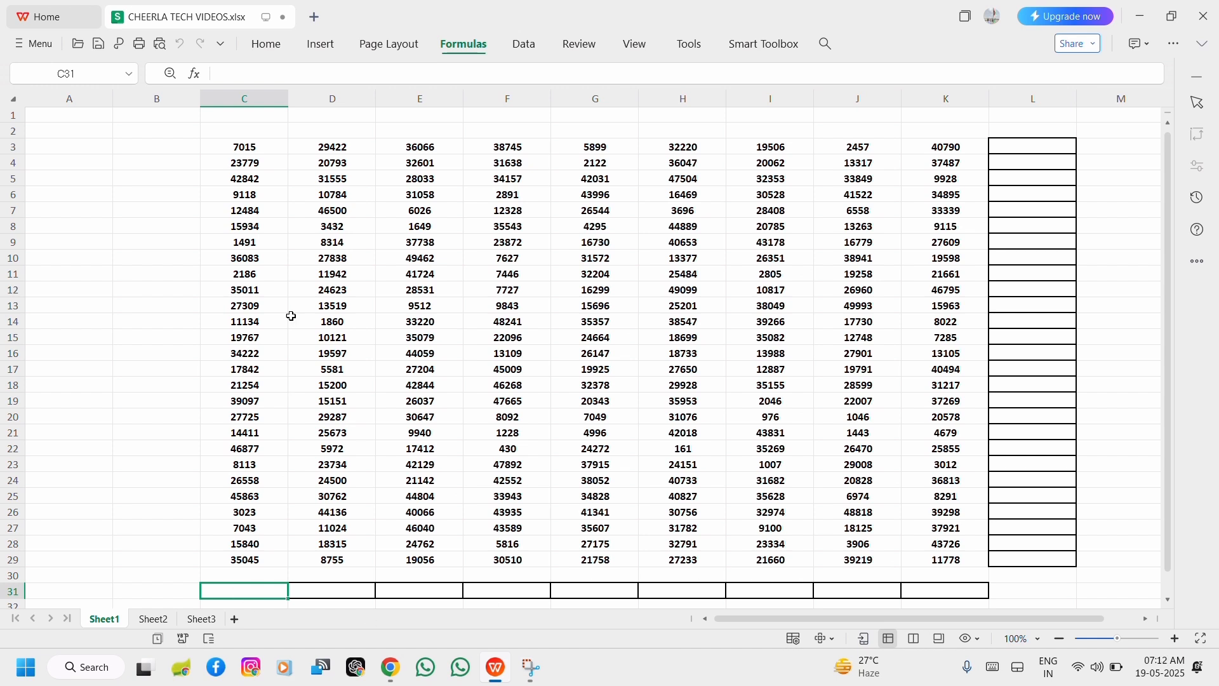
{"action": "left_click", "coordinate": [258, 45]}
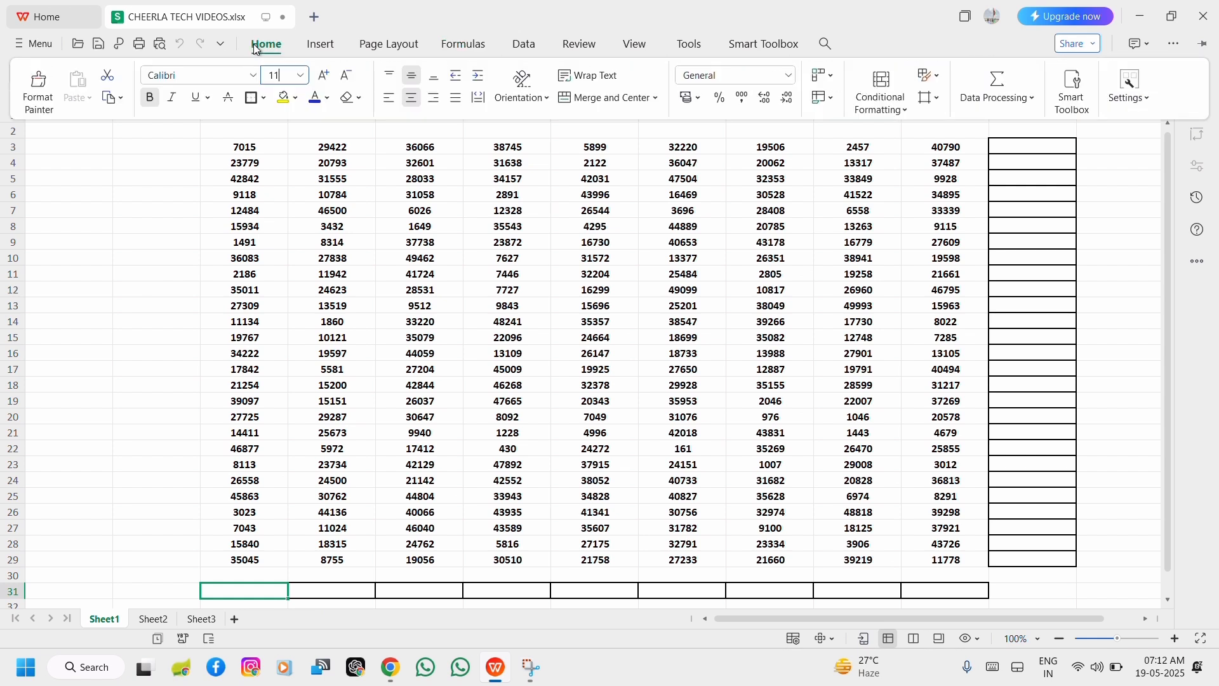
{"action": "left_click", "coordinate": [1001, 85]}
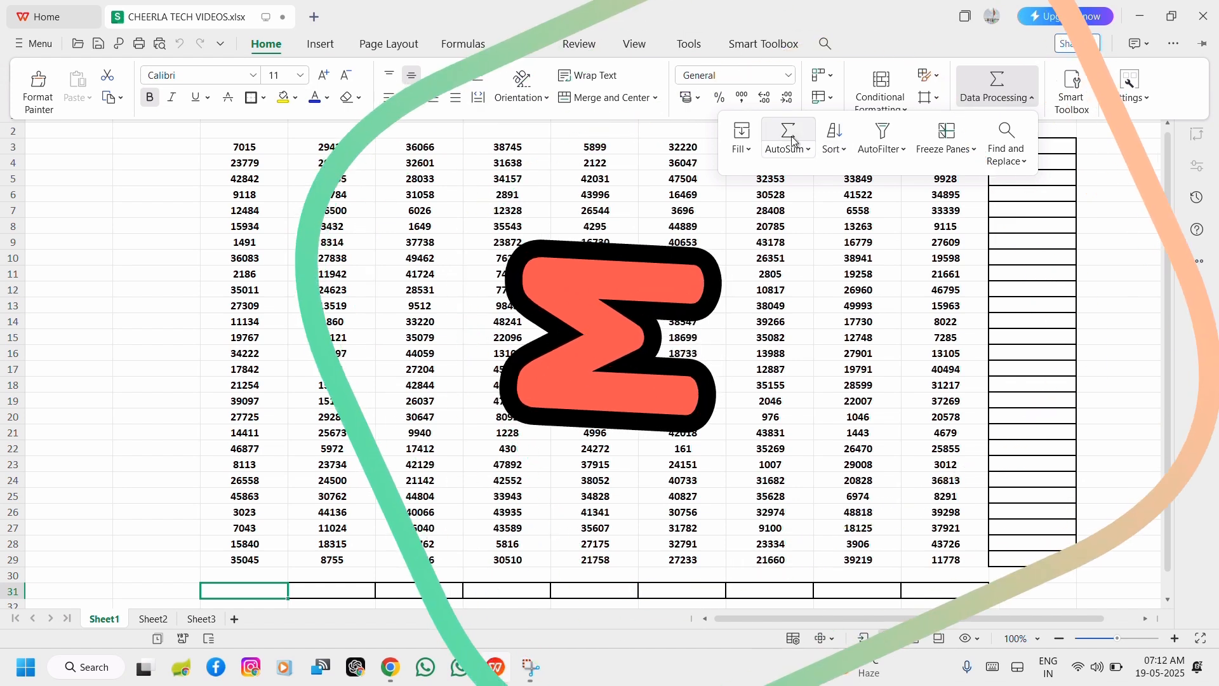
{"action": "left_click", "coordinate": [793, 141]}
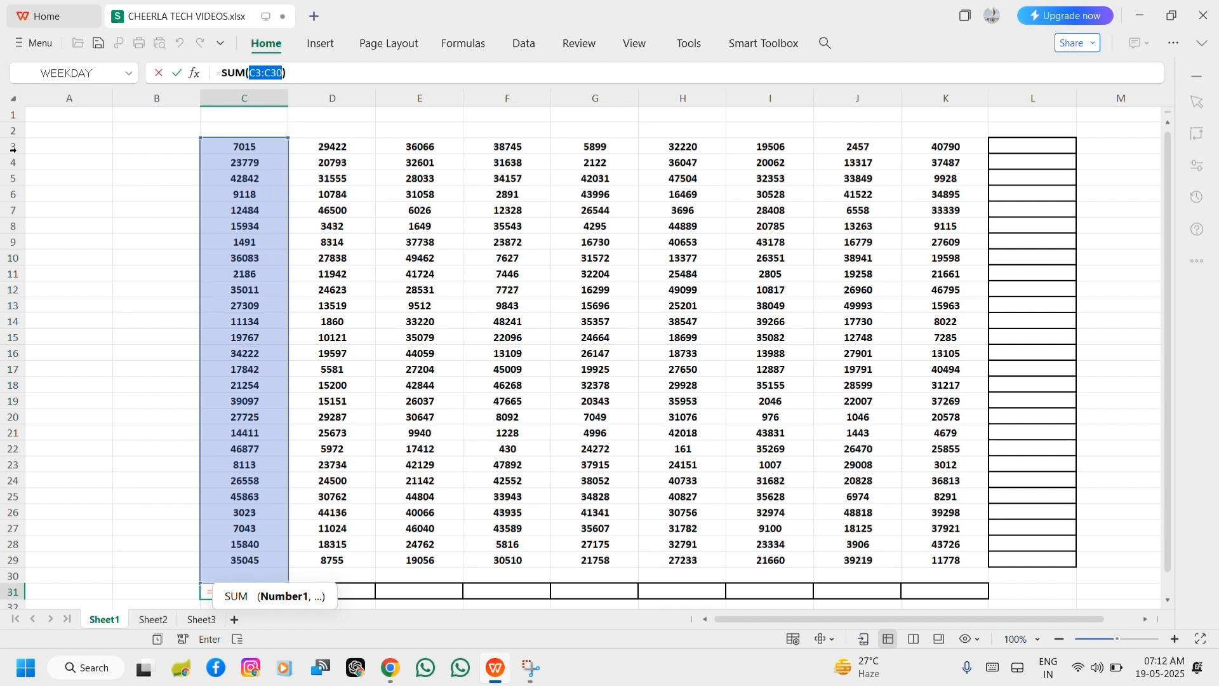
{"action": "scroll", "coordinate": [327, 218], "scroll_direction": "down", "scroll_amount": 2}
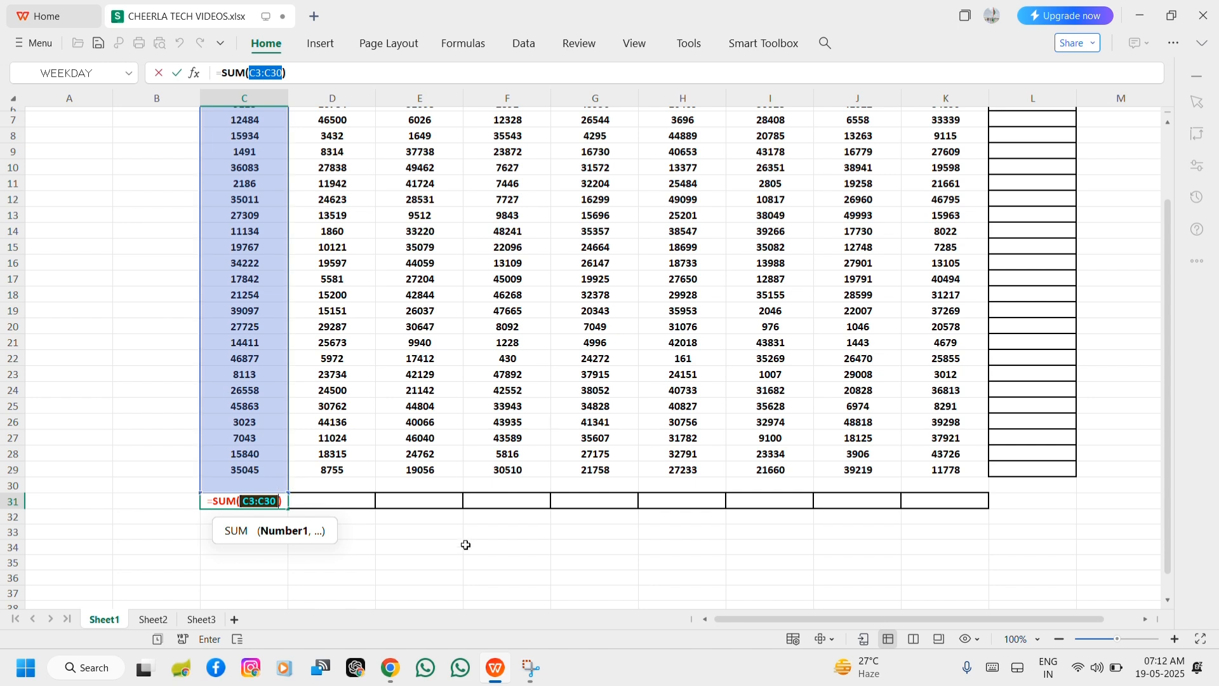
{"action": "key", "text": "Return"}
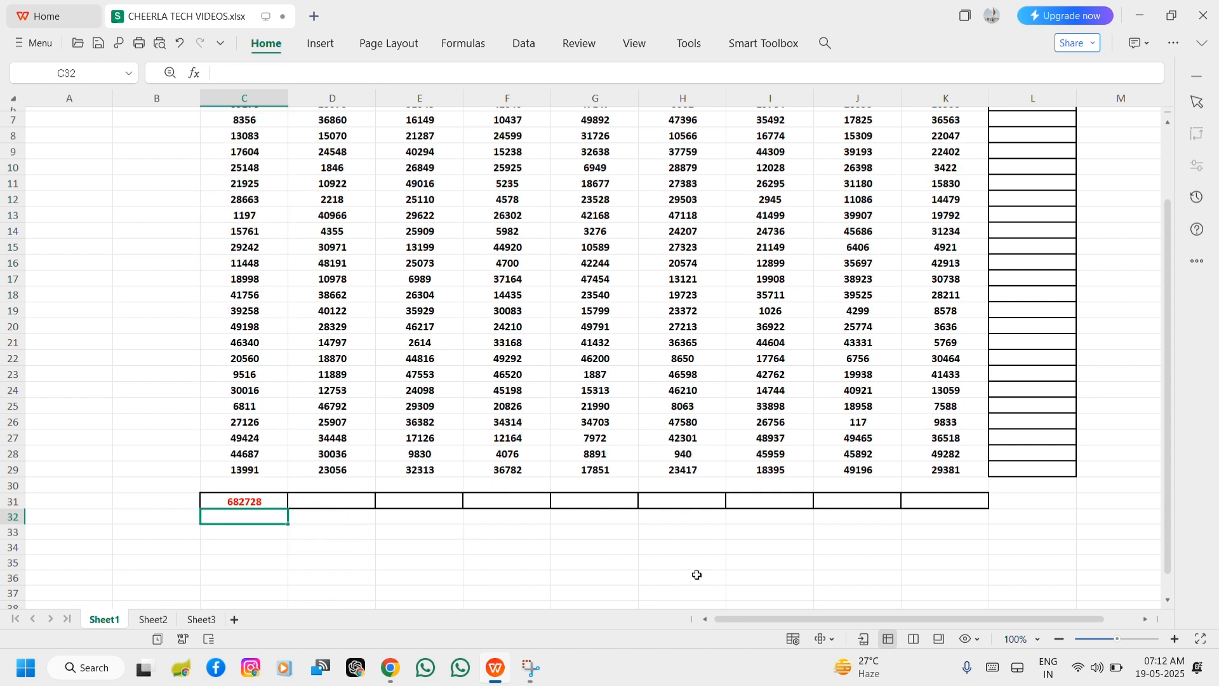
Select C3:C29 and compare its status-bar sum with the total in C31.
{"action": "scroll", "coordinate": [768, 435], "scroll_direction": "up", "scroll_amount": 2}
{"action": "left_click", "coordinate": [247, 143]}
{"action": "key", "text": "shift+Down"}
{"action": "key", "text": "shift+Down"}
{"action": "key", "text": "shift+Down"}
{"action": "key", "text": "shift+Down"}
{"action": "key", "text": "shift+Down"}
{"action": "key", "text": "shift+Down"}
{"action": "key", "text": "shift+Down"}
{"action": "key", "text": "shift+Down"}
{"action": "key", "text": "shift+Down"}
{"action": "key", "text": "shift+Down"}
{"action": "key", "text": "shift+Down"}
{"action": "key", "text": "shift+Down"}
{"action": "key", "text": "shift+Down"}
{"action": "key", "text": "shift+Down"}
{"action": "key", "text": "shift+Down"}
{"action": "key", "text": "shift+Down"}
{"action": "key", "text": "shift+Down"}
{"action": "key", "text": "shift+Down"}
{"action": "key", "text": "shift+Down"}
{"action": "key", "text": "shift+Down"}
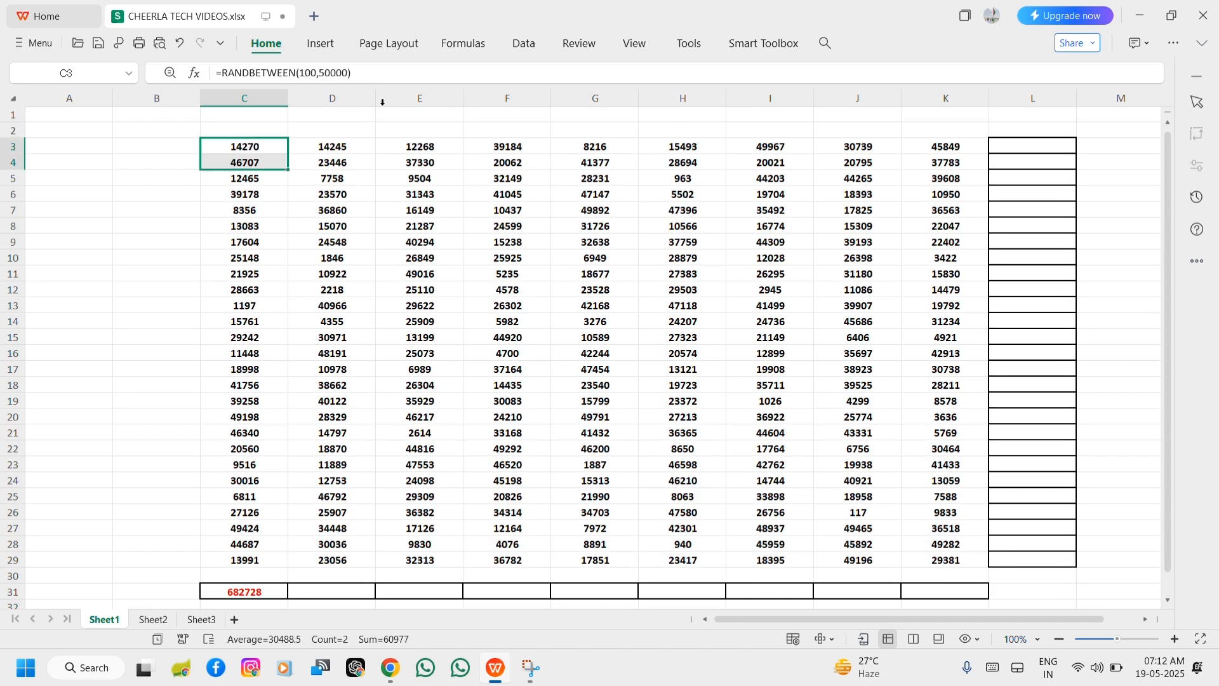
{"action": "key", "text": "shift+Down"}
{"action": "key", "text": "shift+Down"}
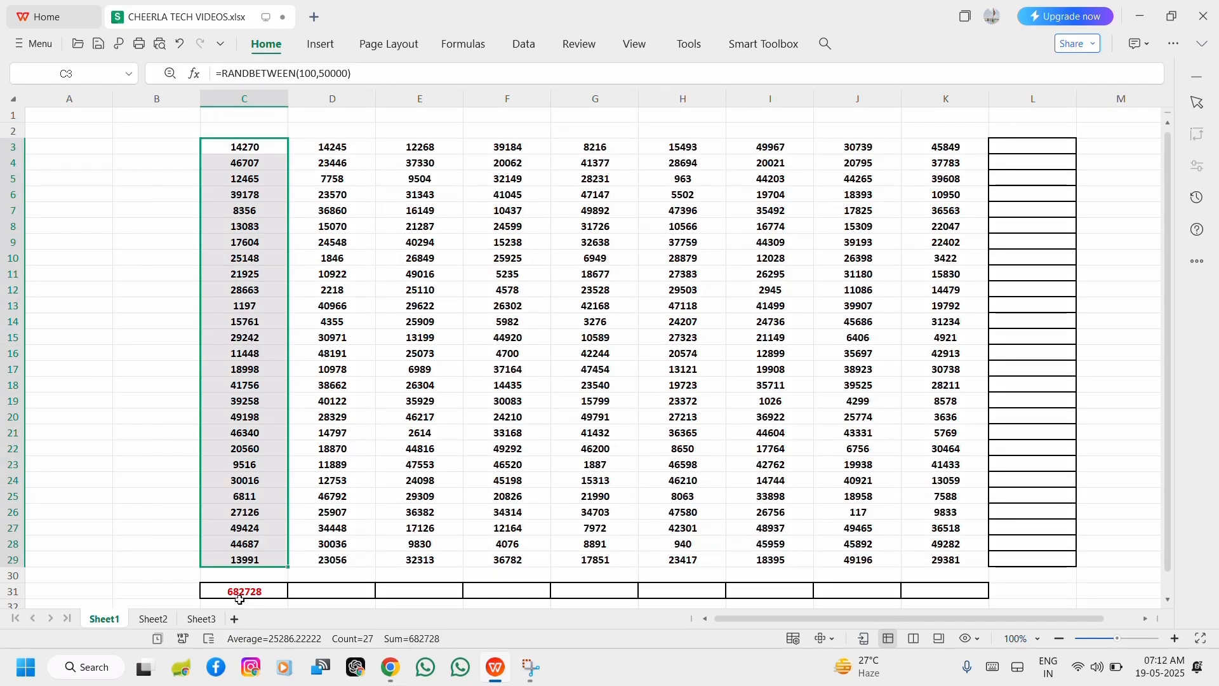
{"action": "left_click", "coordinate": [402, 502]}
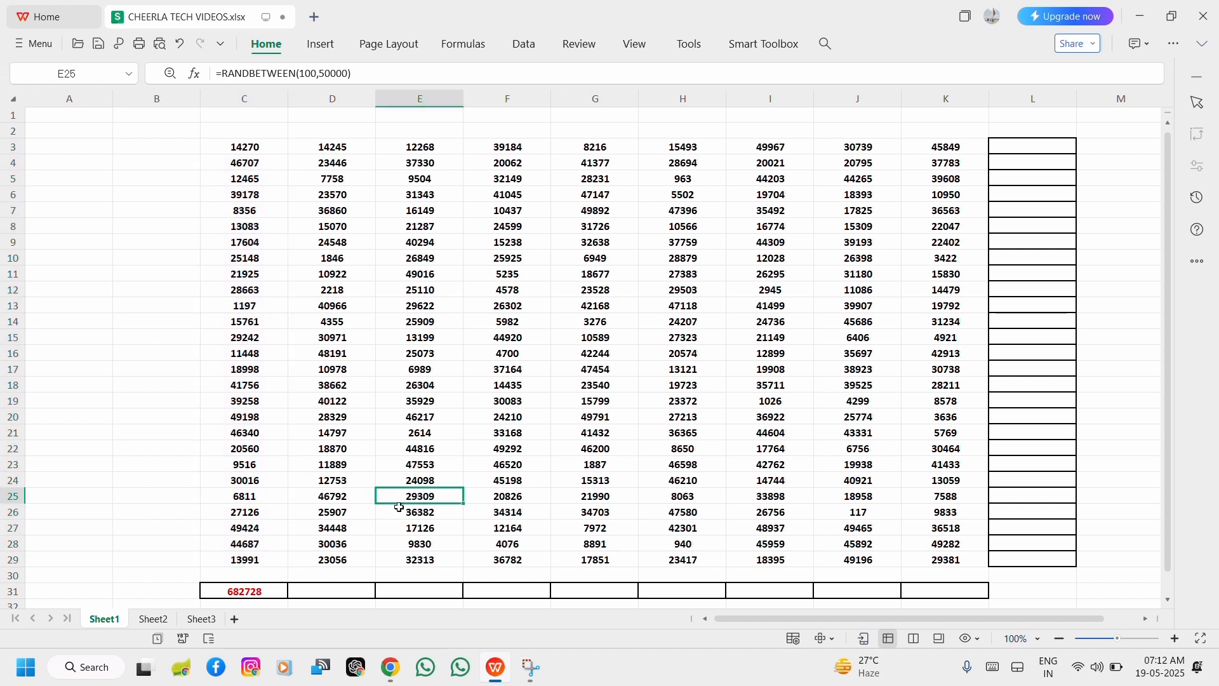
Fill the SUM formula from C31 across row 31 to K31.
{"action": "left_click", "coordinate": [278, 592]}
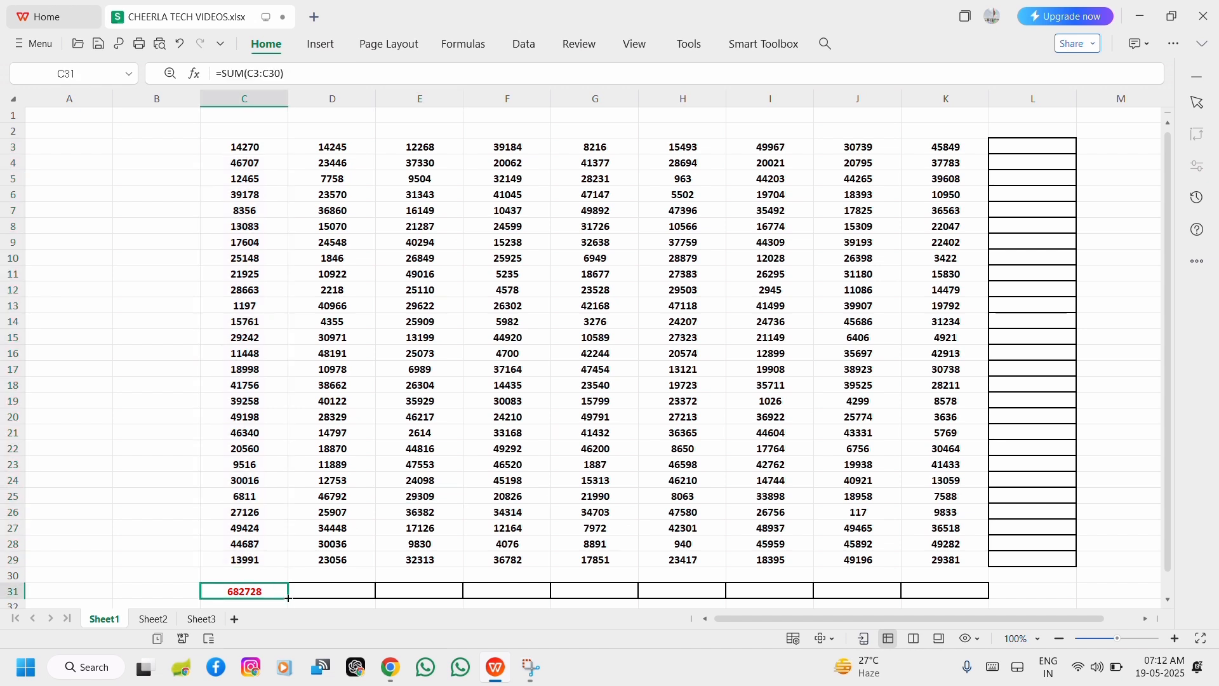
{"action": "left_click_drag", "start_coordinate": [302, 598], "coordinate": [799, 582]}
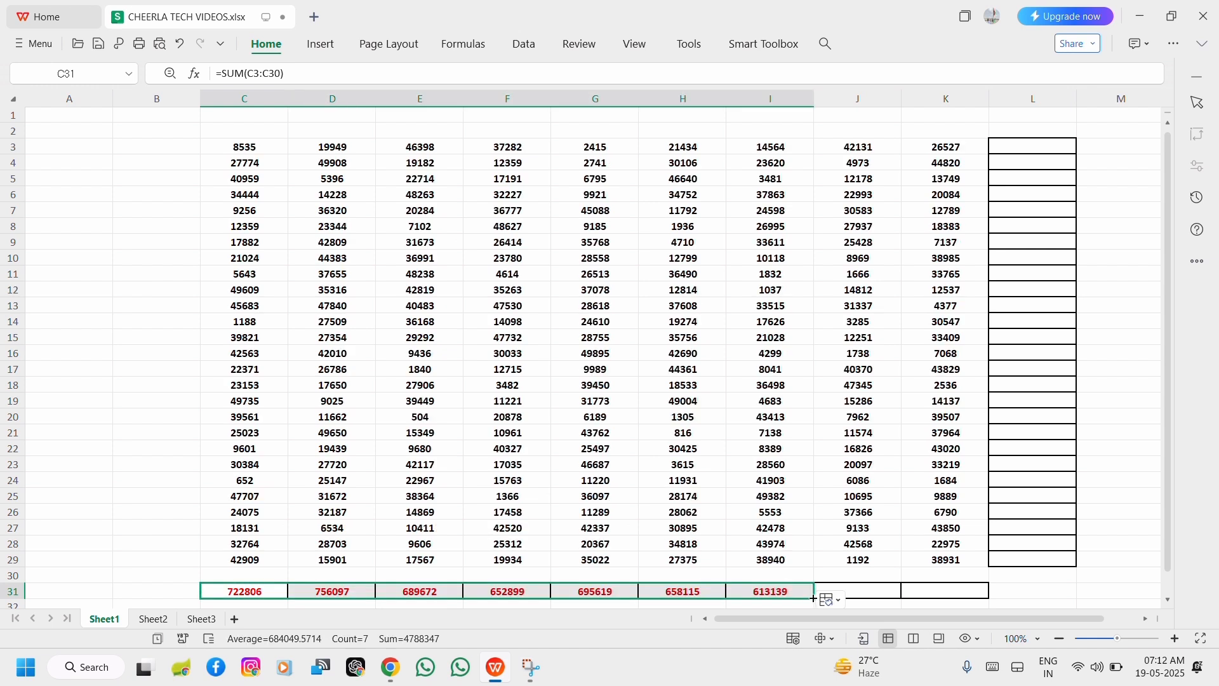
{"action": "left_click_drag", "start_coordinate": [818, 599], "coordinate": [982, 600]}
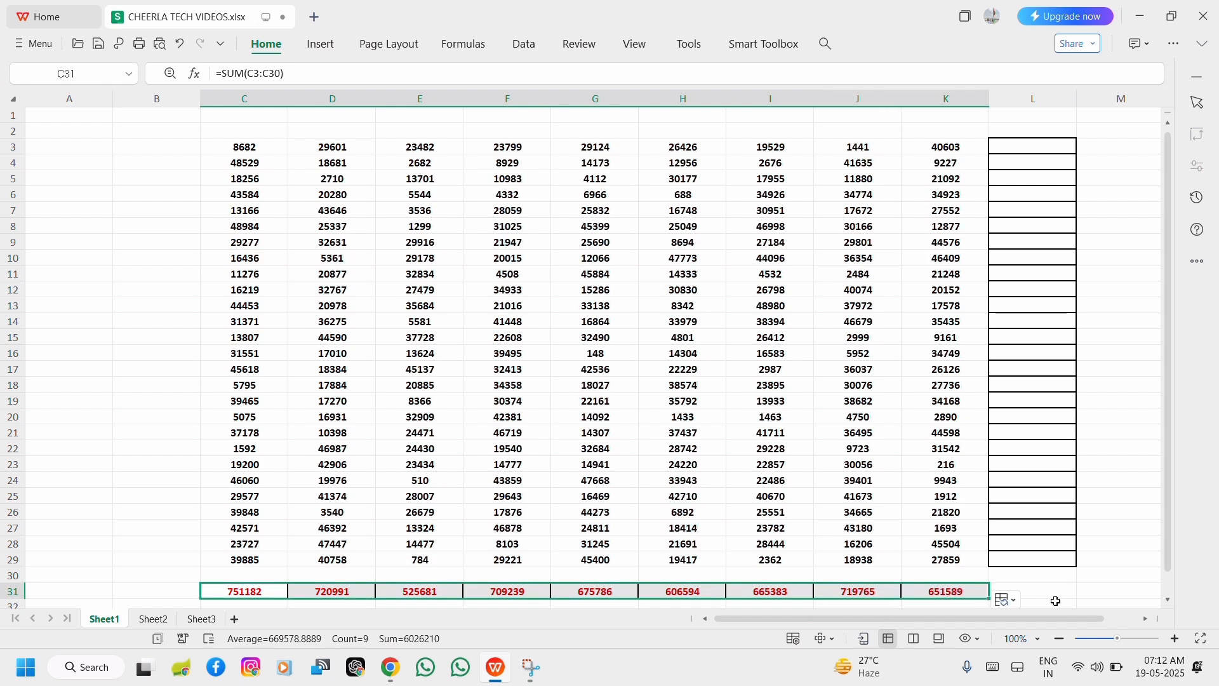
{"action": "left_click", "coordinate": [1106, 590]}
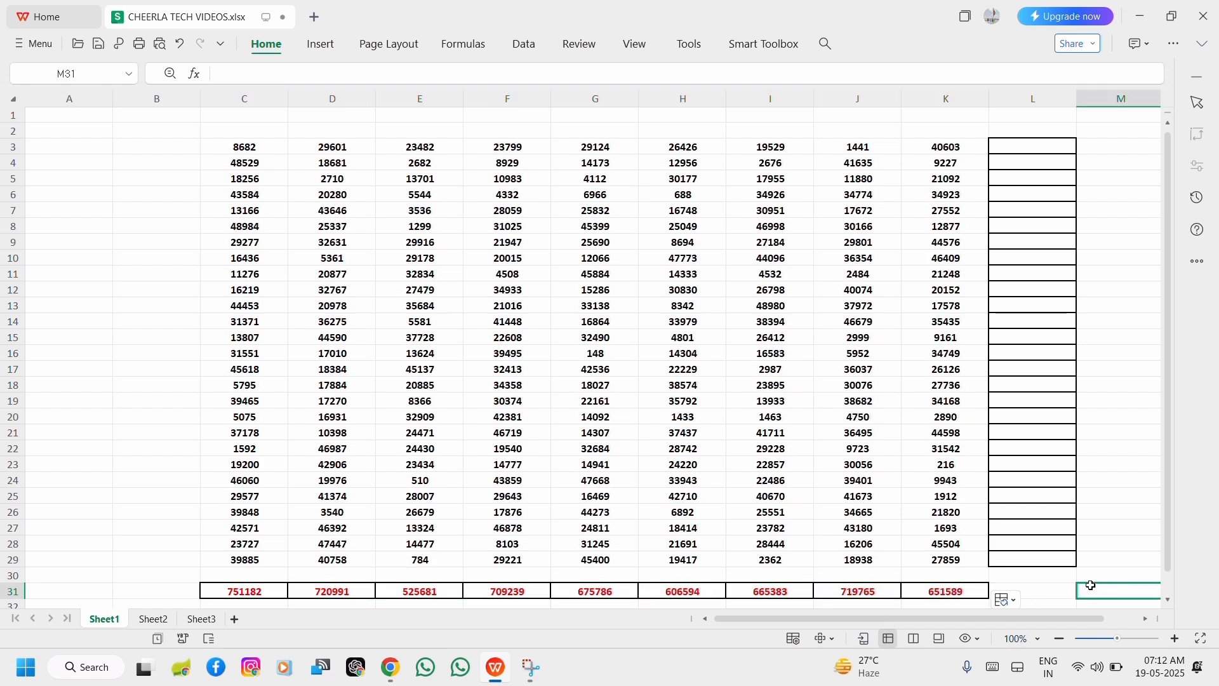
Select F3:F29 to check its sum against the column total in F31.
{"action": "left_click", "coordinate": [521, 141]}
{"action": "key", "text": "shift+Down"}
{"action": "key", "text": "shift+Down"}
{"action": "key", "text": "shift+Down"}
{"action": "key", "text": "shift+Down"}
{"action": "key", "text": "shift+Down"}
{"action": "key", "text": "shift+Down"}
{"action": "key", "text": "shift+Down"}
{"action": "key", "text": "shift+Down"}
{"action": "key", "text": "shift+Down"}
{"action": "key", "text": "shift+Down"}
{"action": "key", "text": "shift+Down"}
{"action": "key", "text": "shift+Down"}
{"action": "key", "text": "shift+Down"}
{"action": "key", "text": "shift+Down"}
{"action": "key", "text": "shift+Down"}
{"action": "key", "text": "shift+Down"}
{"action": "key", "text": "shift+Down"}
{"action": "key", "text": "shift+Down"}
{"action": "key", "text": "shift+Down"}
{"action": "key", "text": "shift+Down"}
{"action": "key", "text": "shift+Down"}
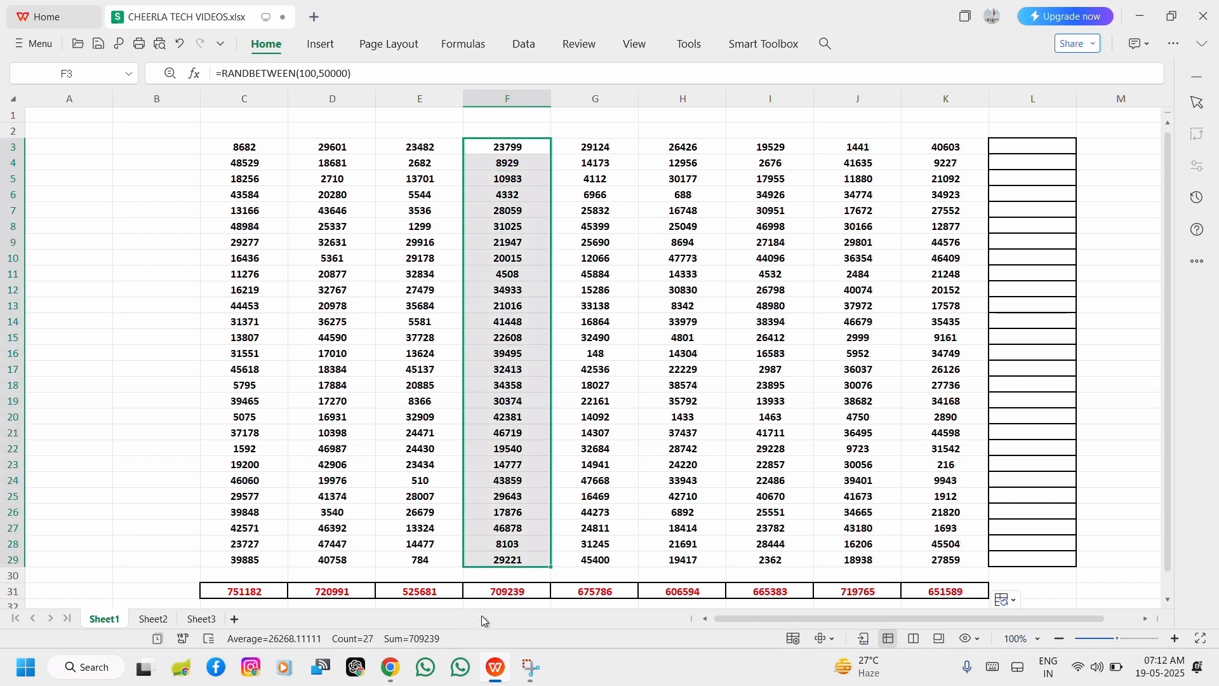
Select I3:I29 to check its sum against the column total in I31.
{"action": "left_click", "coordinate": [778, 146]}
{"action": "key", "text": "shift+Down"}
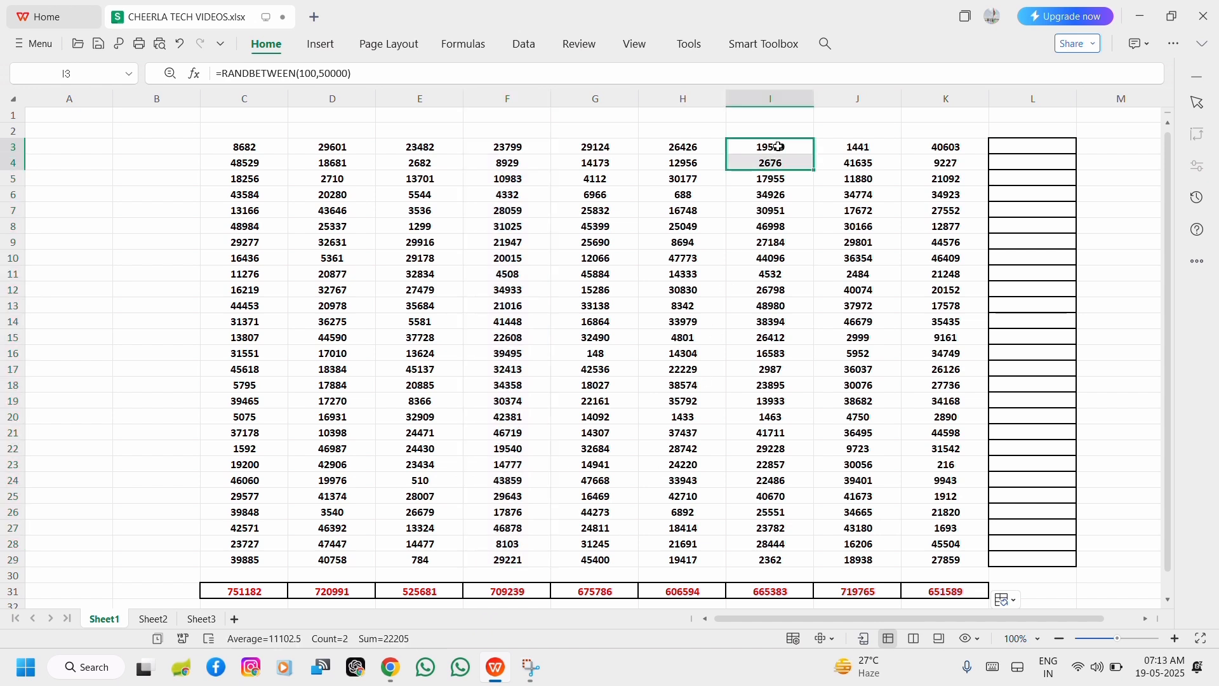
{"action": "key", "text": "shift+Down"}
{"action": "key", "text": "shift+Down"}
{"action": "key", "text": "shift+Down"}
{"action": "key", "text": "shift+Down"}
{"action": "key", "text": "shift+Down"}
{"action": "key", "text": "shift+Down"}
{"action": "key", "text": "shift+Down"}
{"action": "key", "text": "shift+Down"}
{"action": "key", "text": "shift+Down"}
{"action": "key", "text": "shift+Down"}
{"action": "key", "text": "shift+Down"}
{"action": "key", "text": "shift+Down"}
{"action": "key", "text": "shift+Down"}
{"action": "key", "text": "shift+Down"}
{"action": "key", "text": "shift+Down"}
{"action": "key", "text": "shift+Down"}
{"action": "key", "text": "shift+Down"}
{"action": "key", "text": "shift+Down"}
{"action": "key", "text": "shift+Down"}
{"action": "key", "text": "shift+Down"}
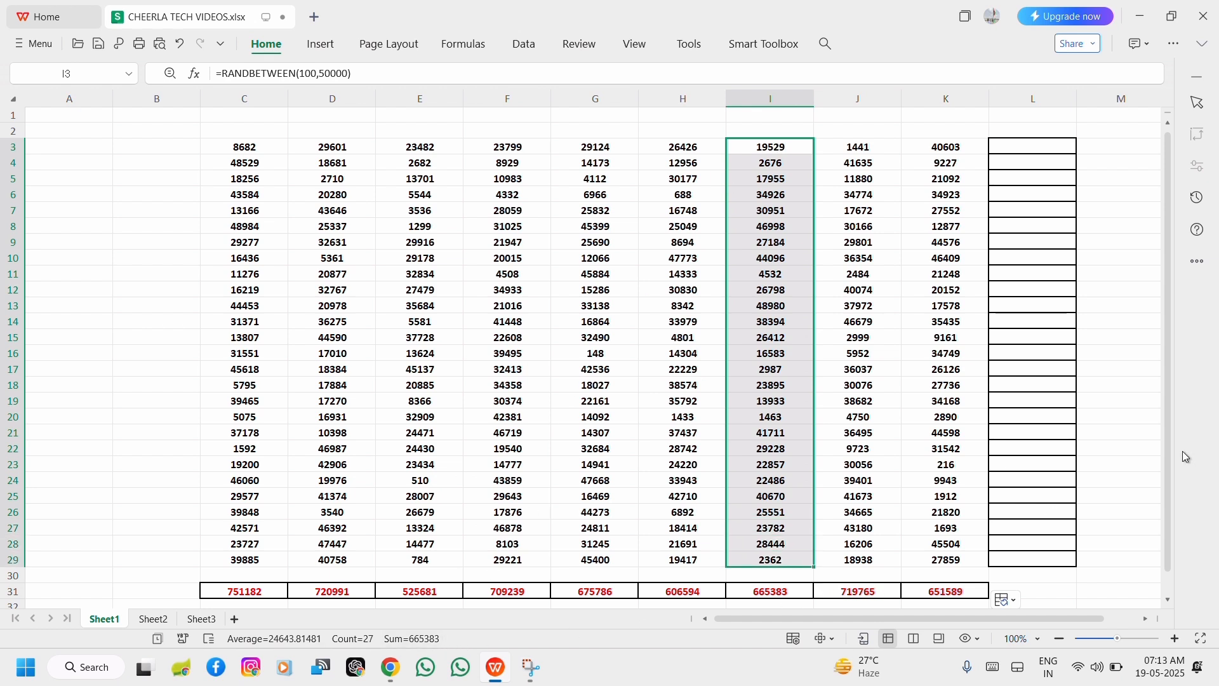
{"action": "left_click", "coordinate": [1132, 508]}
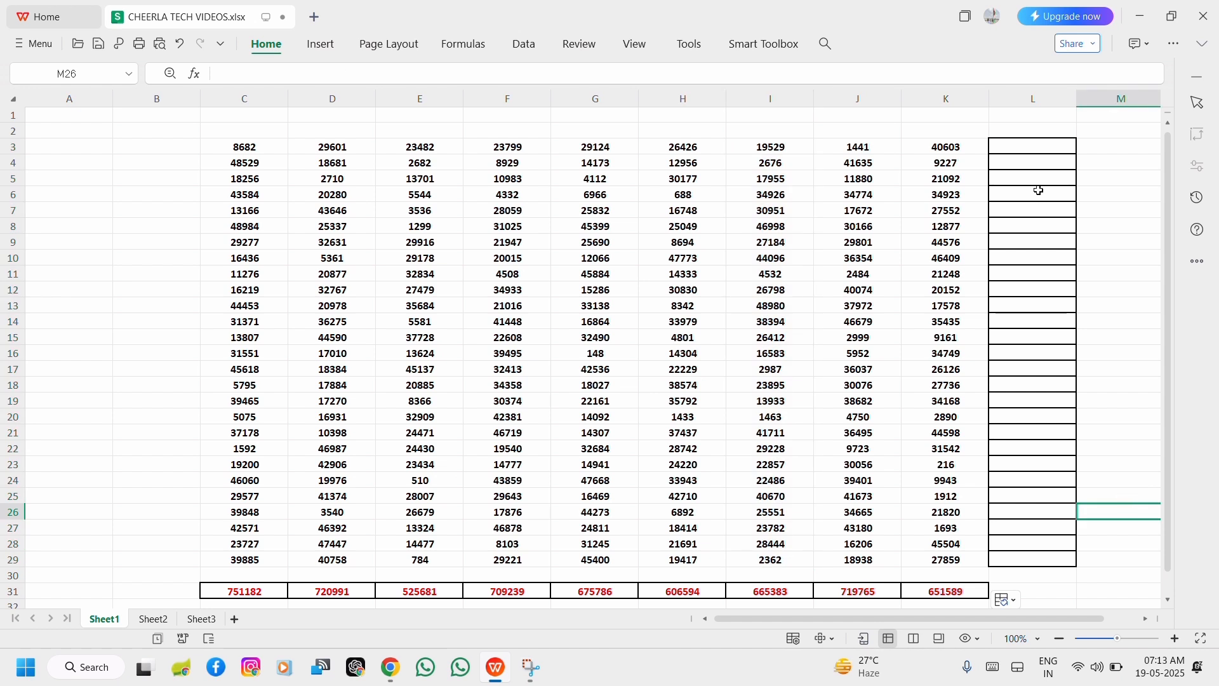
Use AutoSum in cell L3 to total the first data row, C3:K3.
{"action": "left_click", "coordinate": [1037, 149]}
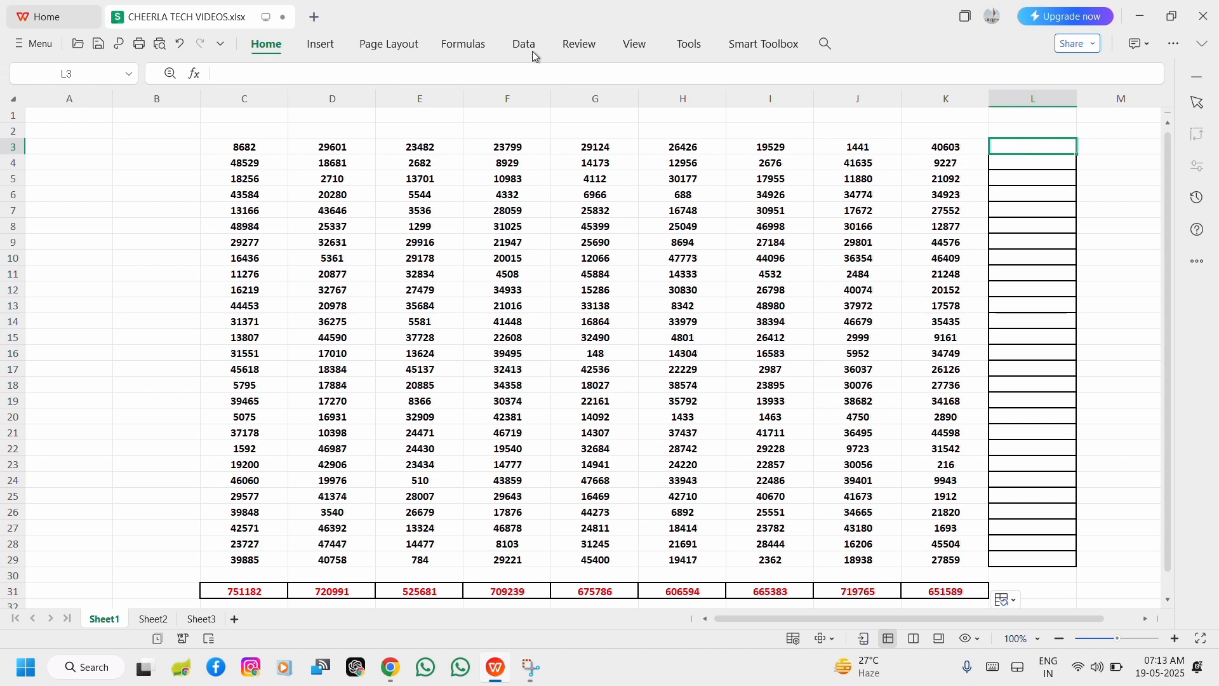
{"action": "left_click", "coordinate": [465, 44]}
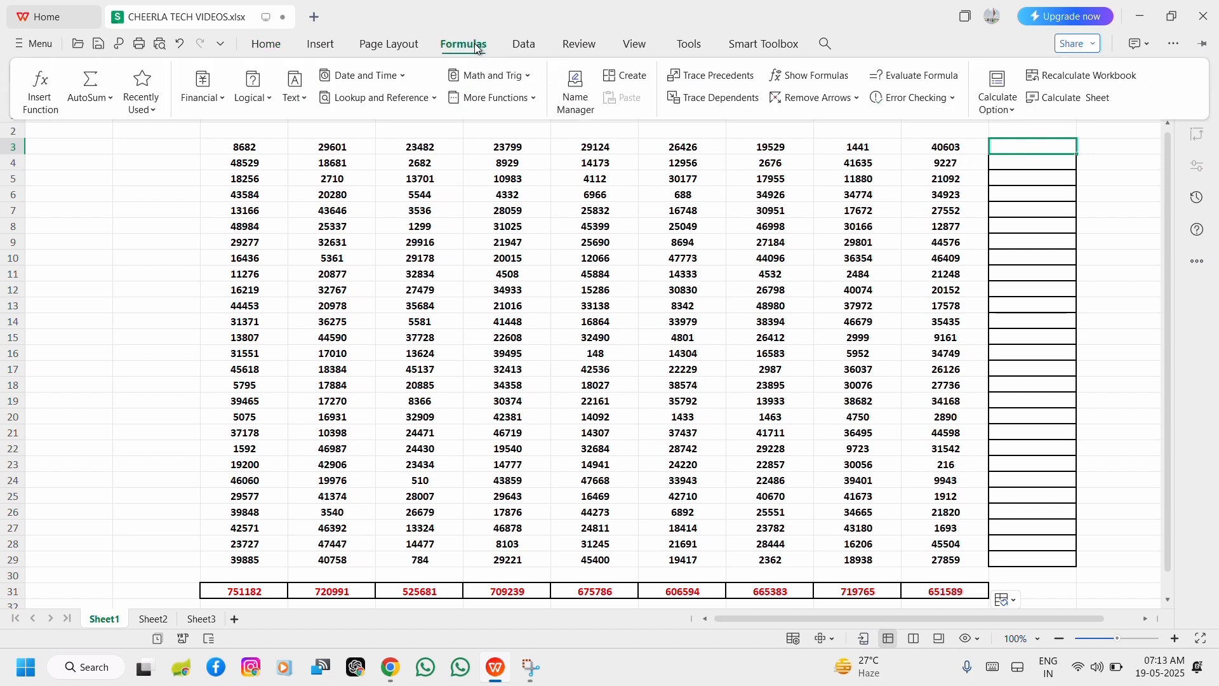
{"action": "left_click", "coordinate": [90, 89]}
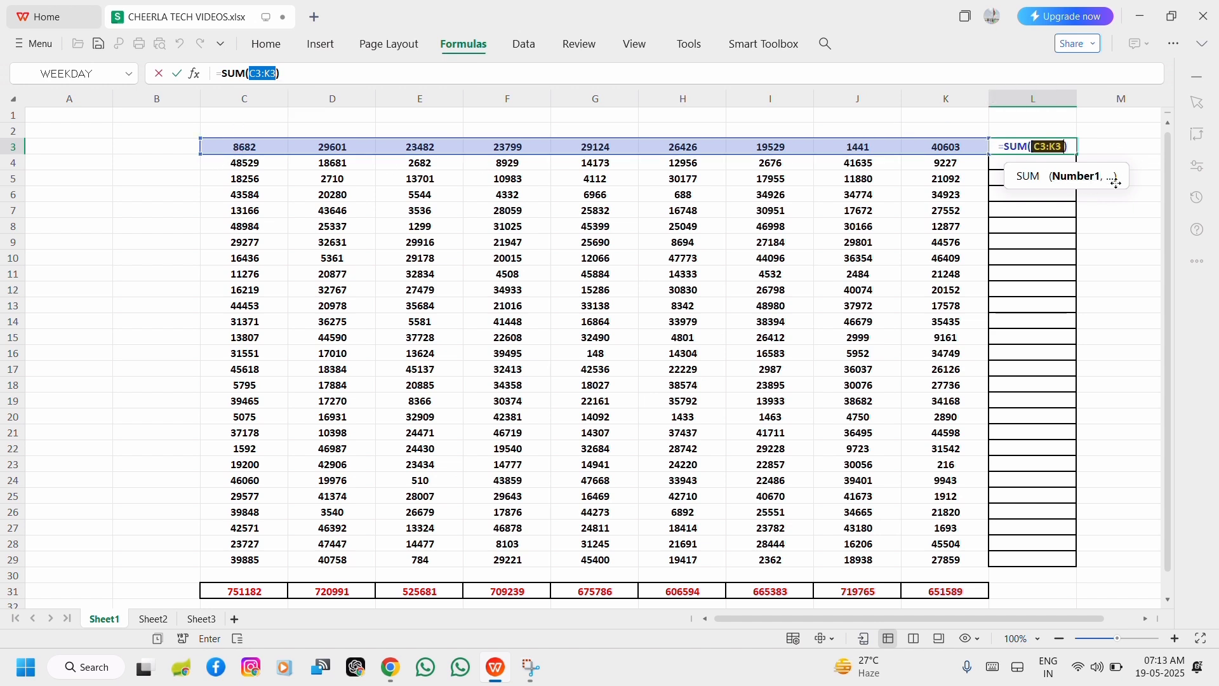
{"action": "key", "text": "Return"}
Fill the row-total formula from L3 down column L to L29.
{"action": "key", "text": "Up"}
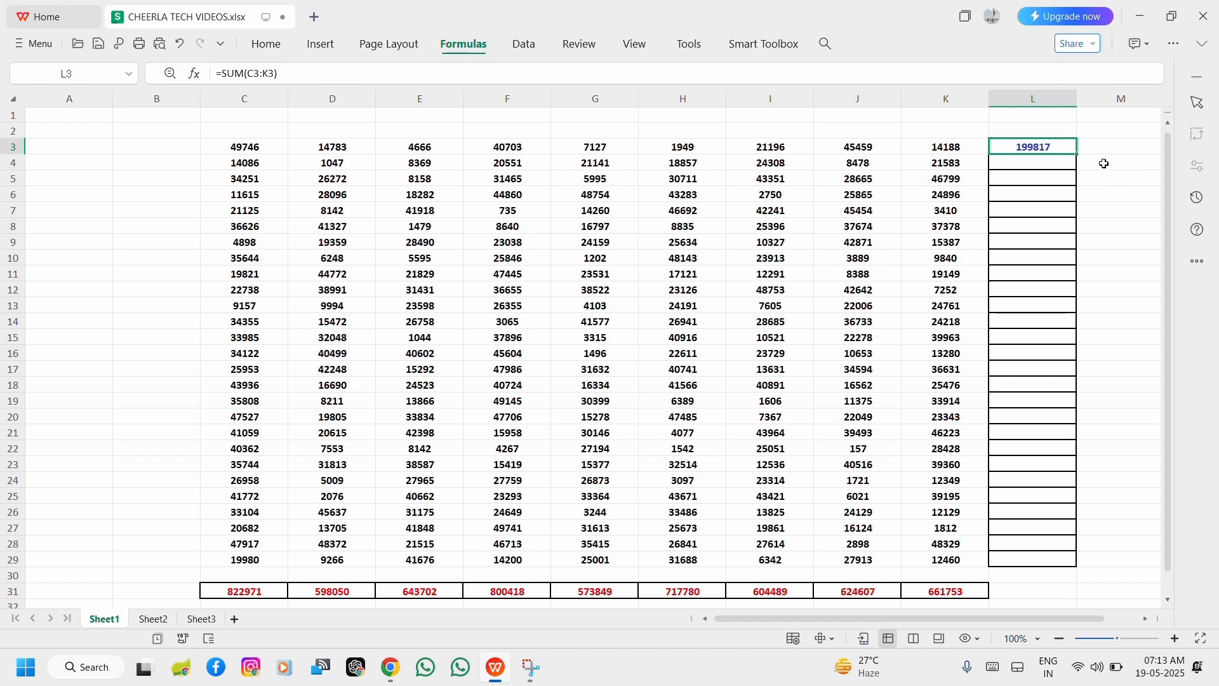
{"action": "double_click", "coordinate": [1078, 154]}
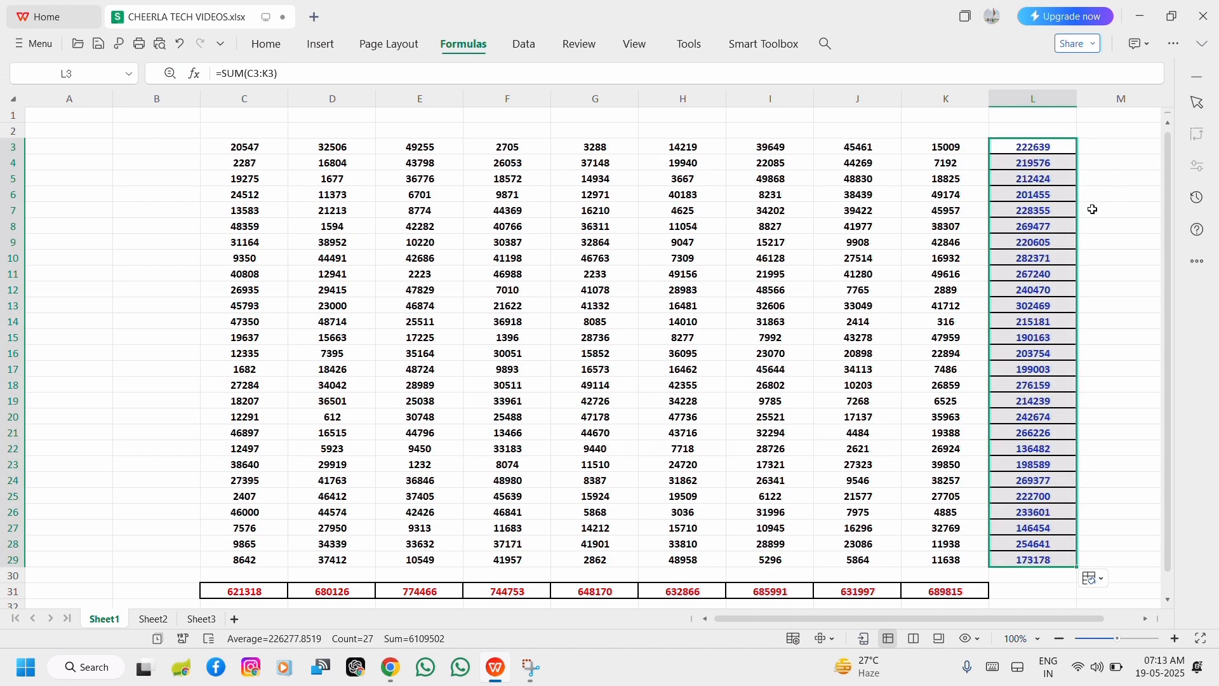
{"action": "left_click", "coordinate": [1142, 505]}
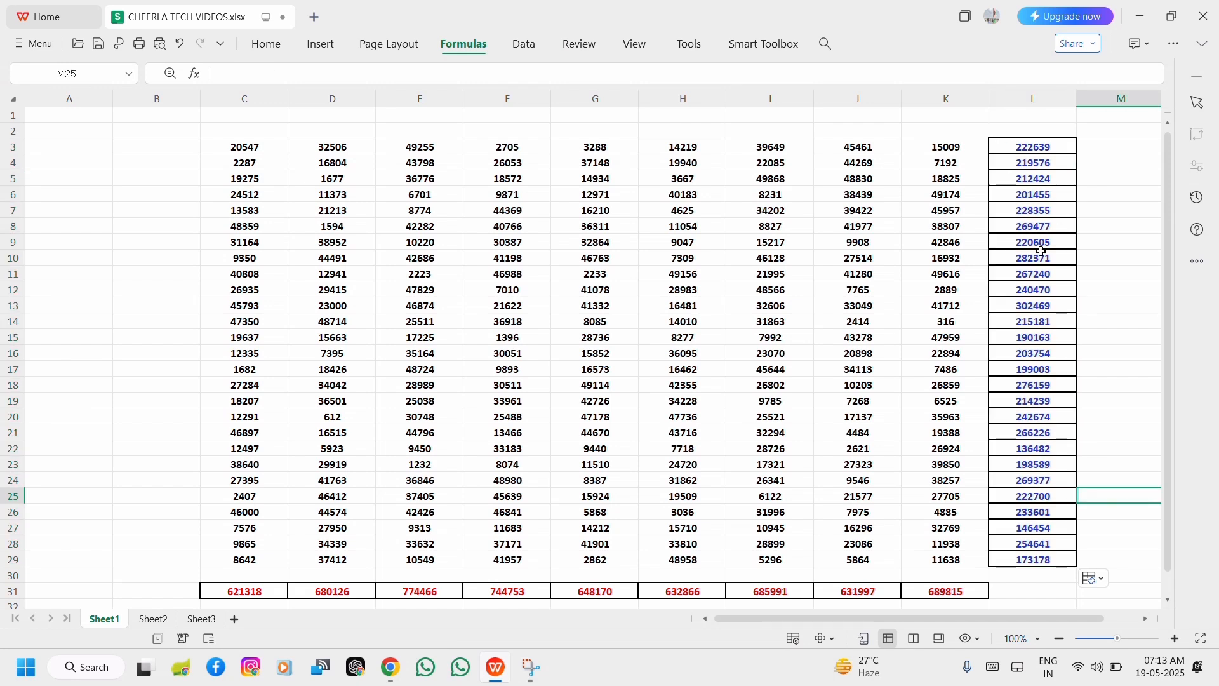
Select C8:K8 to check its sum against the row total in L8.
{"action": "left_click", "coordinate": [261, 227]}
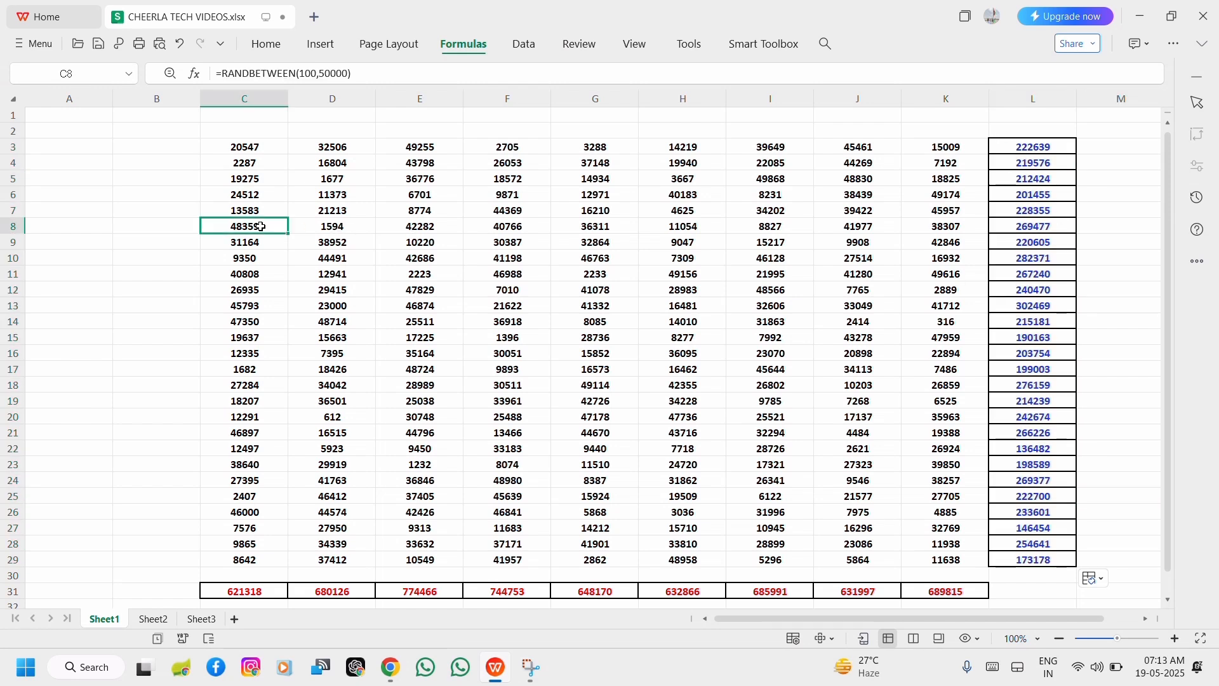
{"action": "key", "text": "shift+Right"}
{"action": "key", "text": "shift+Right"}
{"action": "key", "text": "shift+Right"}
{"action": "key", "text": "shift+Right"}
{"action": "key", "text": "shift+Right"}
{"action": "key", "text": "shift+Right"}
{"action": "key", "text": "shift+Right"}
{"action": "key", "text": "shift+Right"}
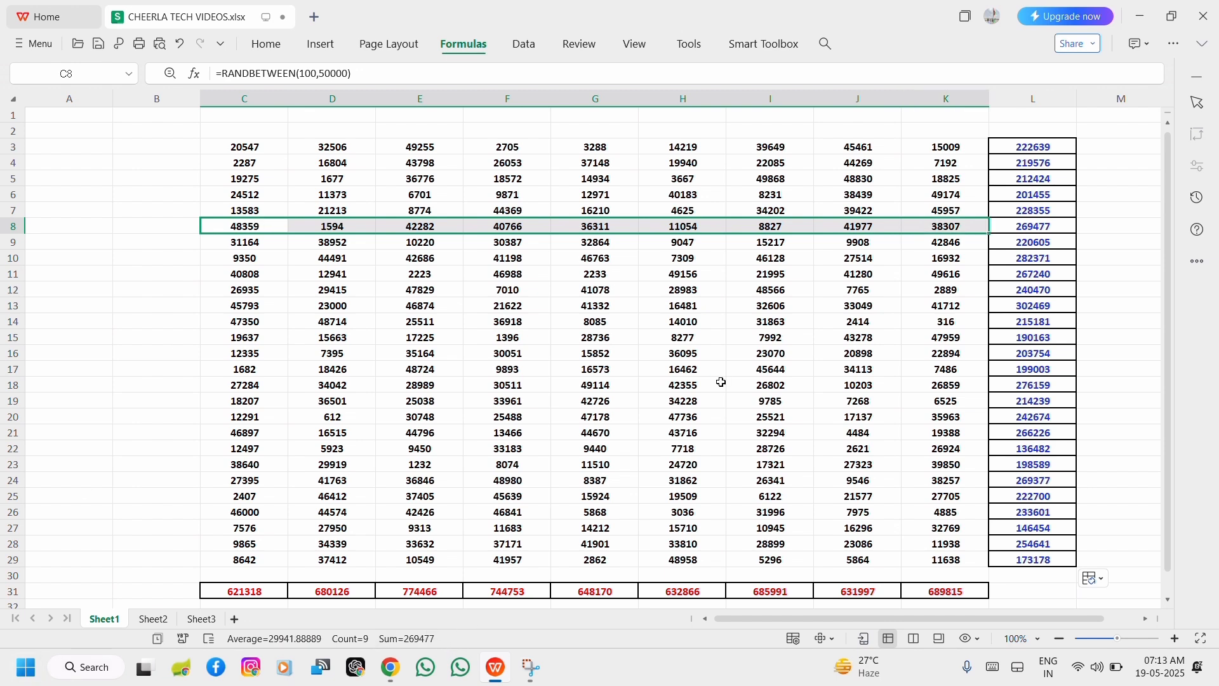
Select C20:K20 to check its sum against the row total in L20.
{"action": "left_click", "coordinate": [265, 421]}
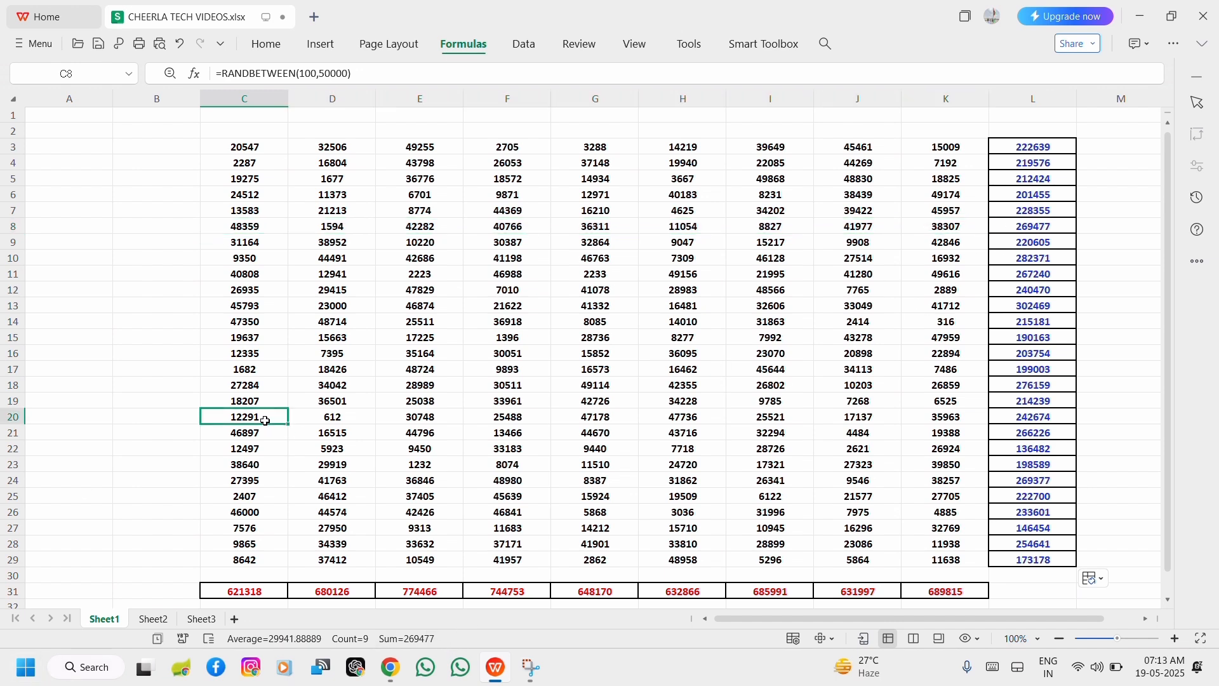
{"action": "key", "text": "shift+Right"}
{"action": "key", "text": "shift+Right"}
{"action": "key", "text": "shift+Right"}
{"action": "key", "text": "shift+Right"}
{"action": "key", "text": "shift+Right"}
{"action": "key", "text": "shift+Right"}
{"action": "key", "text": "shift+Right"}
{"action": "key", "text": "shift+Right"}
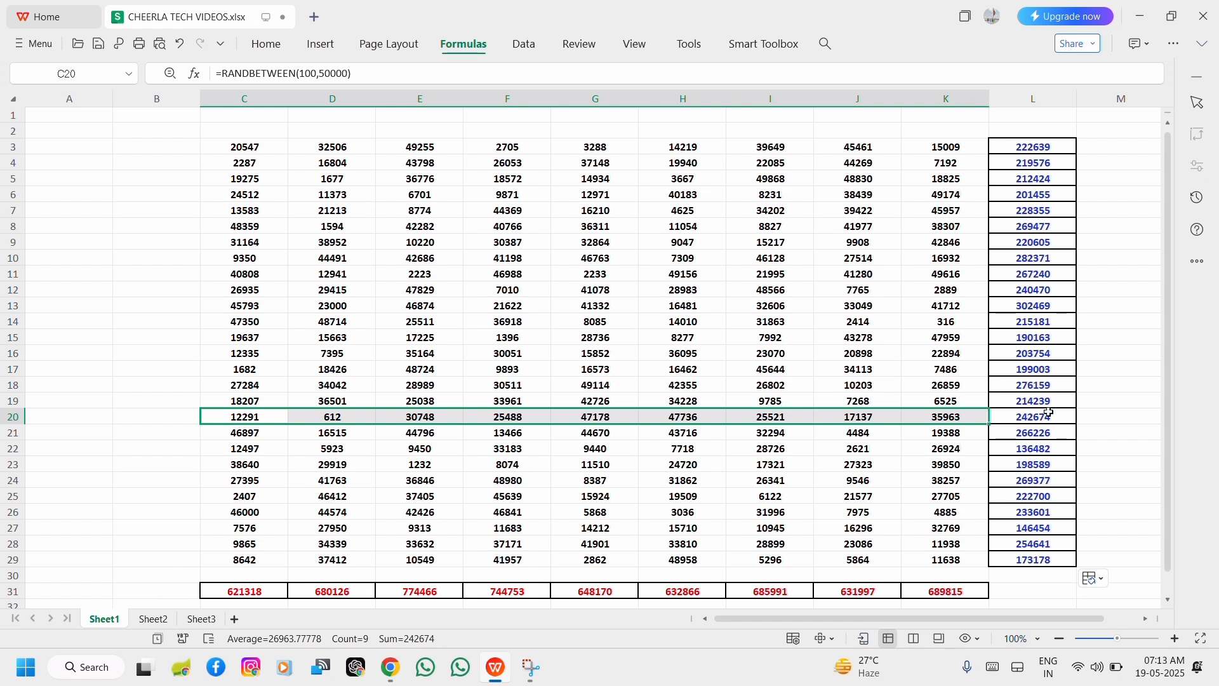
{"action": "left_click", "coordinate": [1122, 468]}
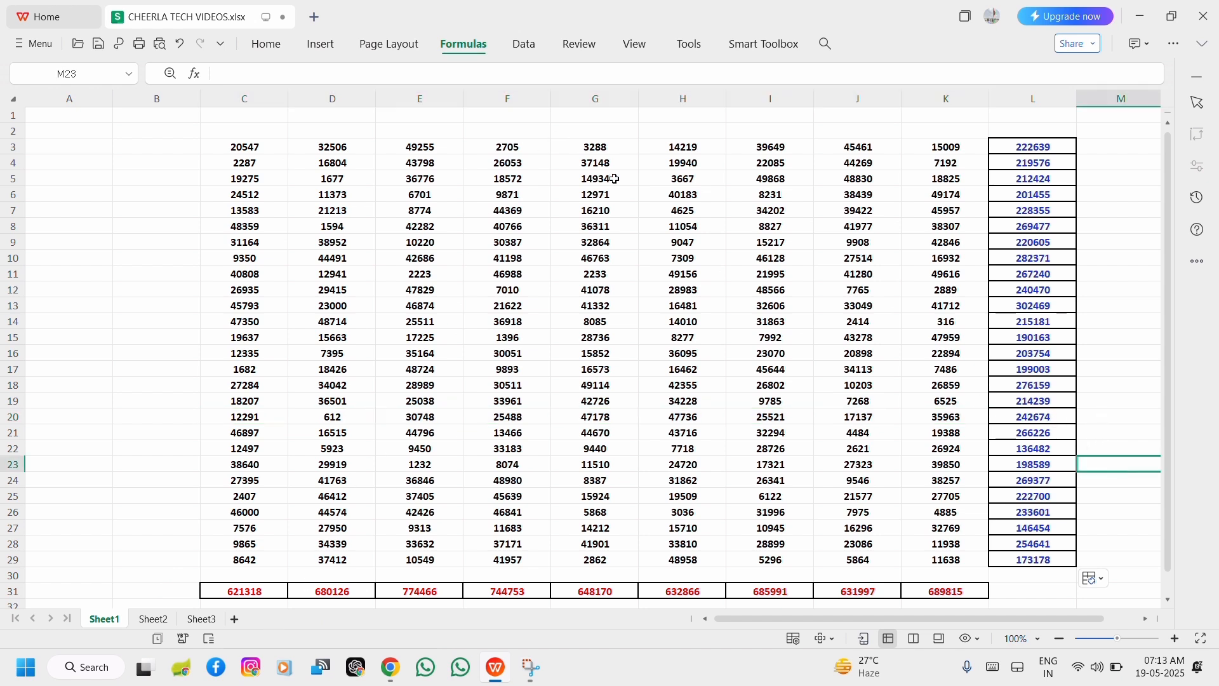
On Sheet2, enter the formula =SUM(C3:C29) in cell C31 to total the first number column.
{"action": "left_click", "coordinate": [151, 621]}
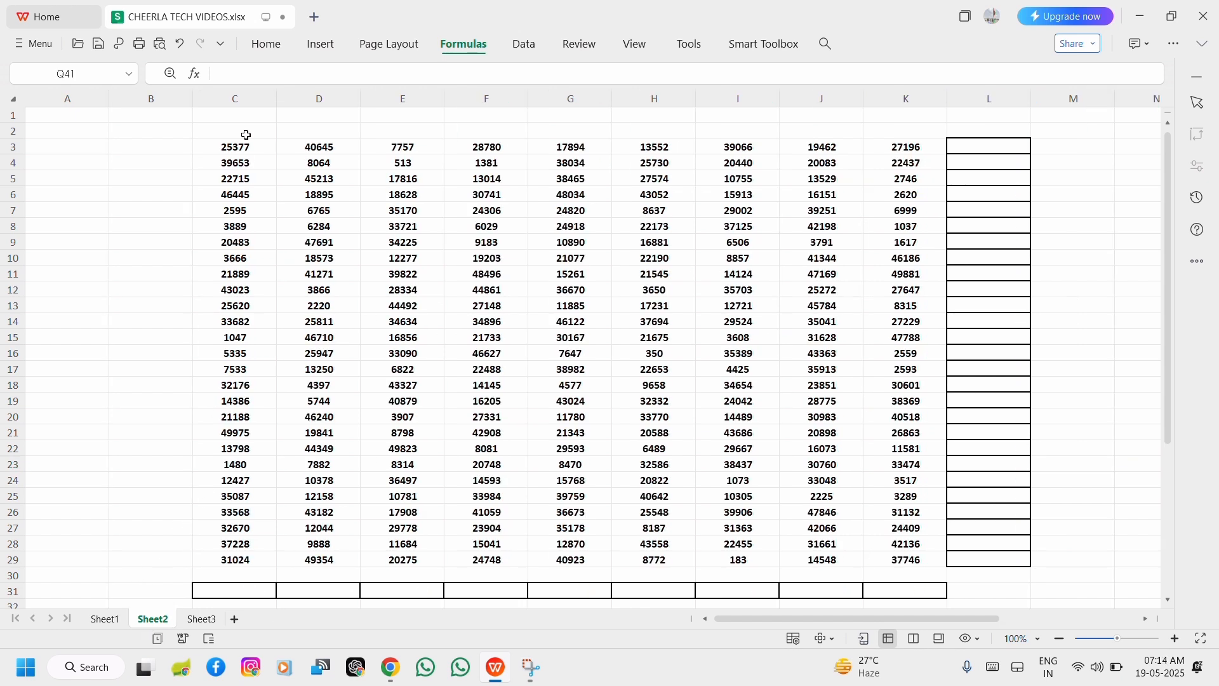
{"action": "left_click", "coordinate": [254, 584]}
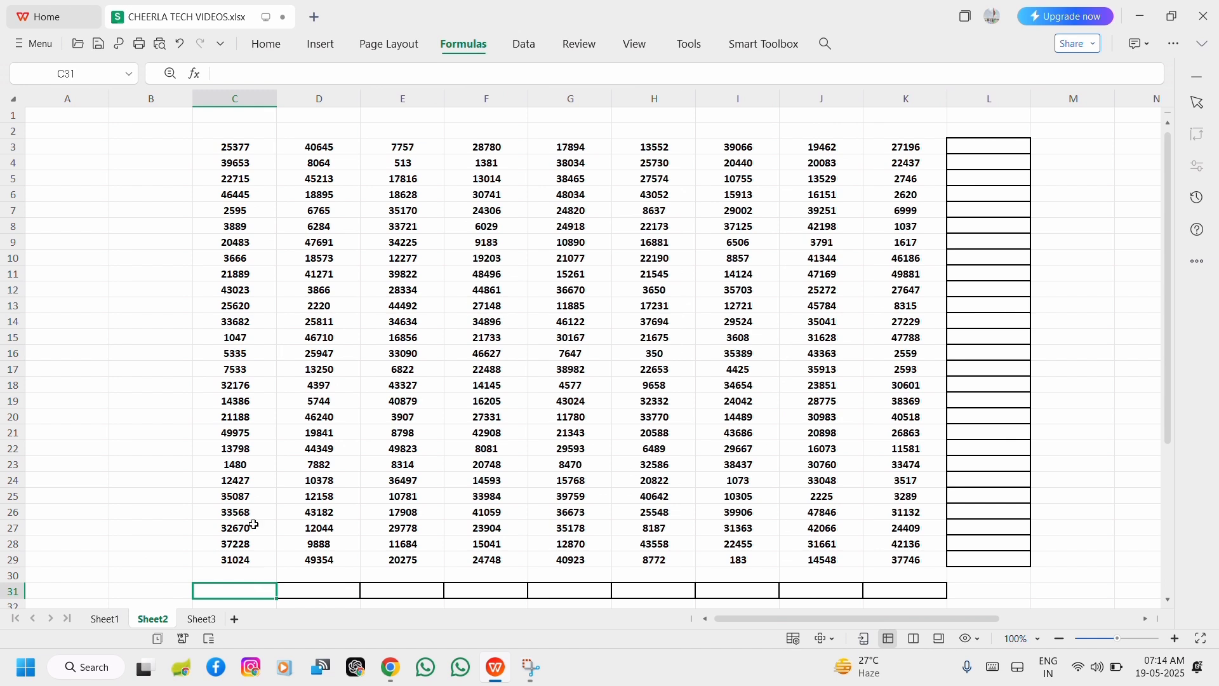
{"action": "type", "text": "="}
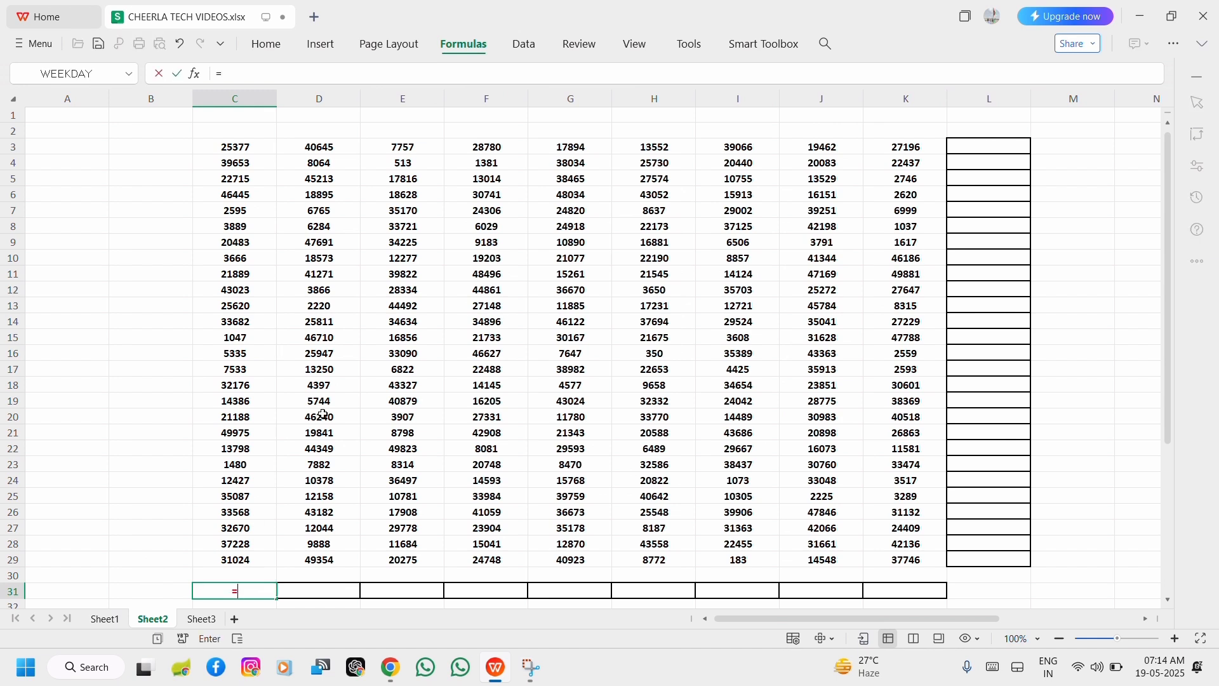
{"action": "type", "text": "SUM"}
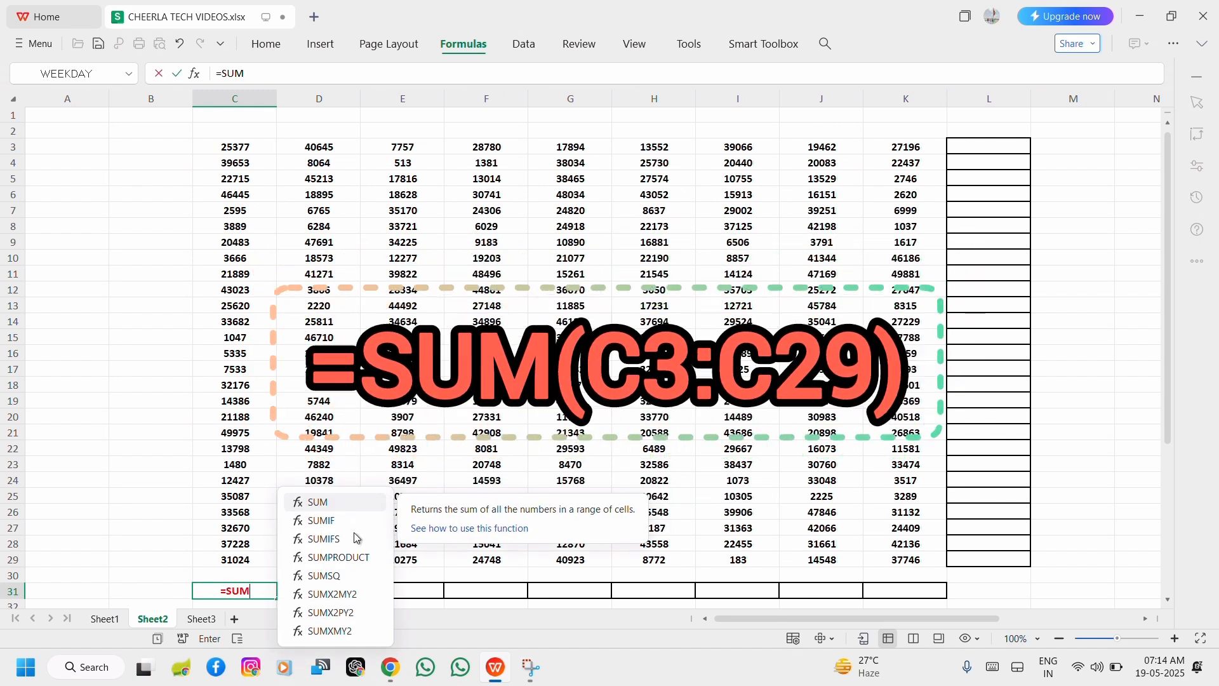
{"action": "double_click", "coordinate": [321, 503]}
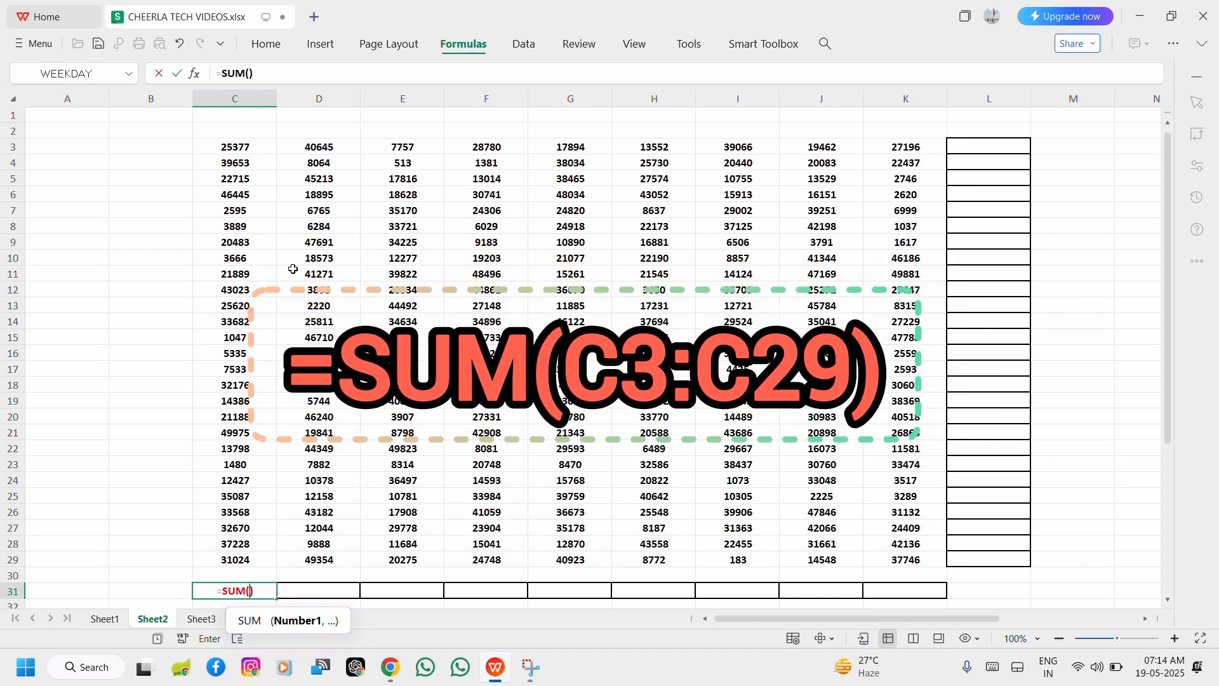
{"action": "left_click", "coordinate": [251, 148]}
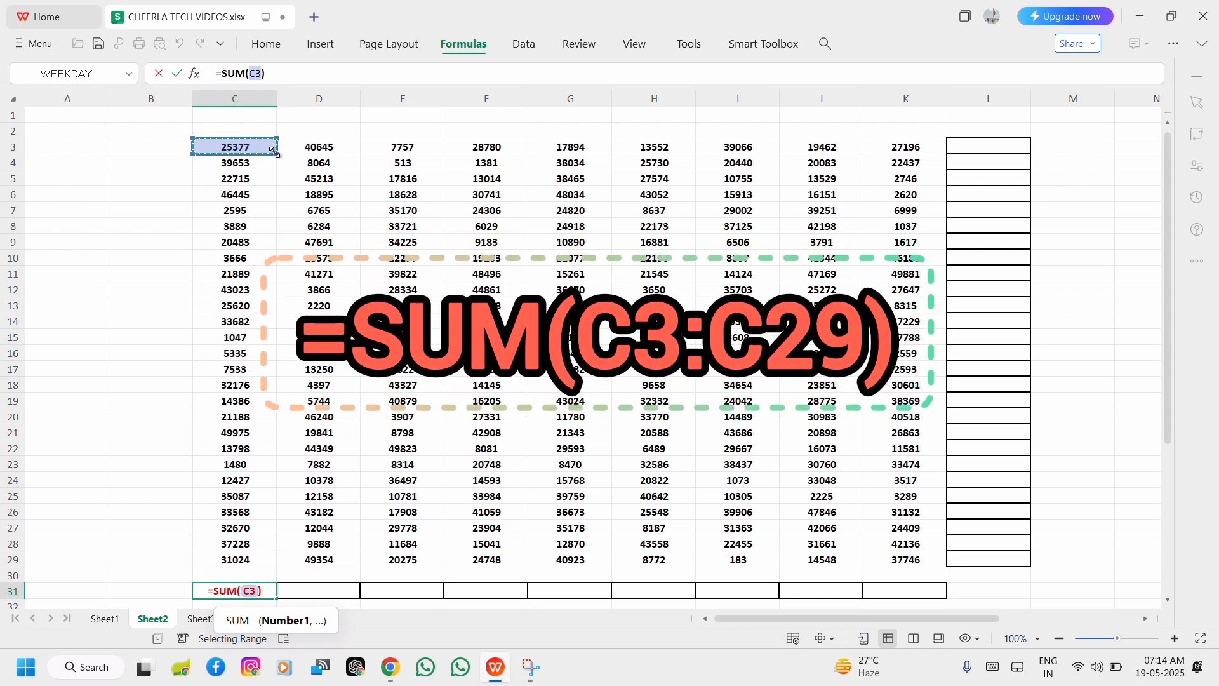
{"action": "mouse_move", "coordinate": [272, 150]}
{"action": "left_mouse_down"}
{"action": "mouse_move", "coordinate": [261, 578]}
{"action": "mouse_move", "coordinate": [261, 562]}
{"action": "left_mouse_up"}
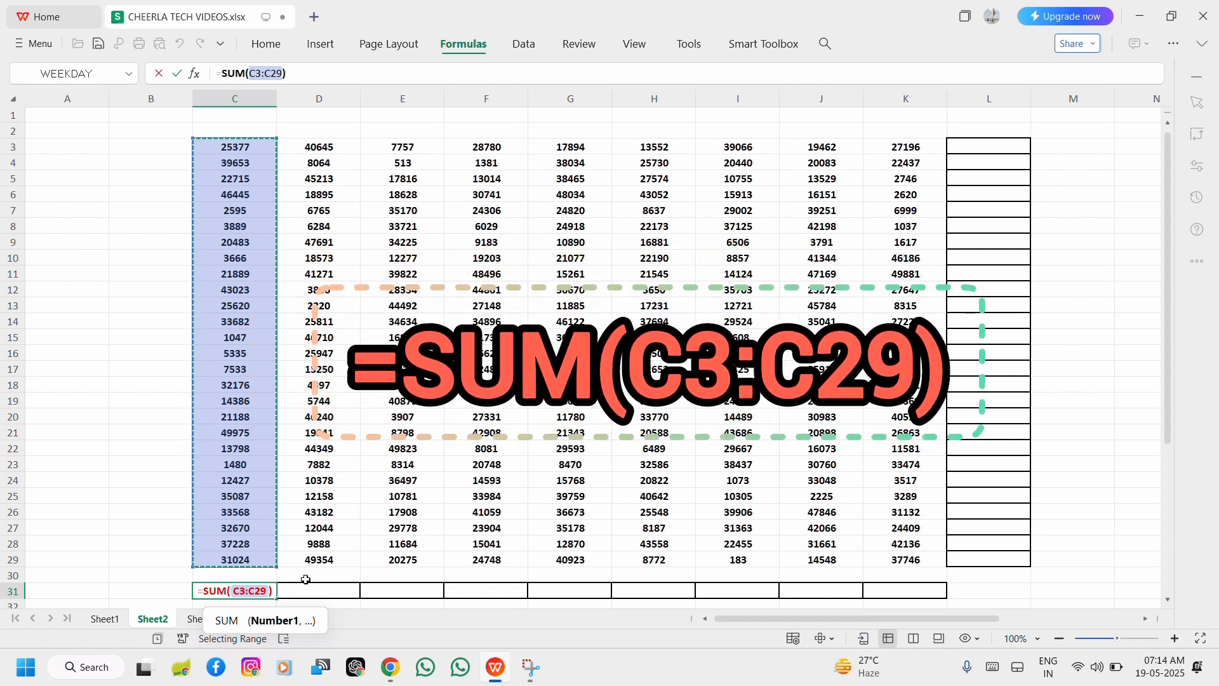
{"action": "key", "text": "Return"}
{"action": "scroll", "coordinate": [382, 399], "scroll_direction": "up", "scroll_amount": 1}
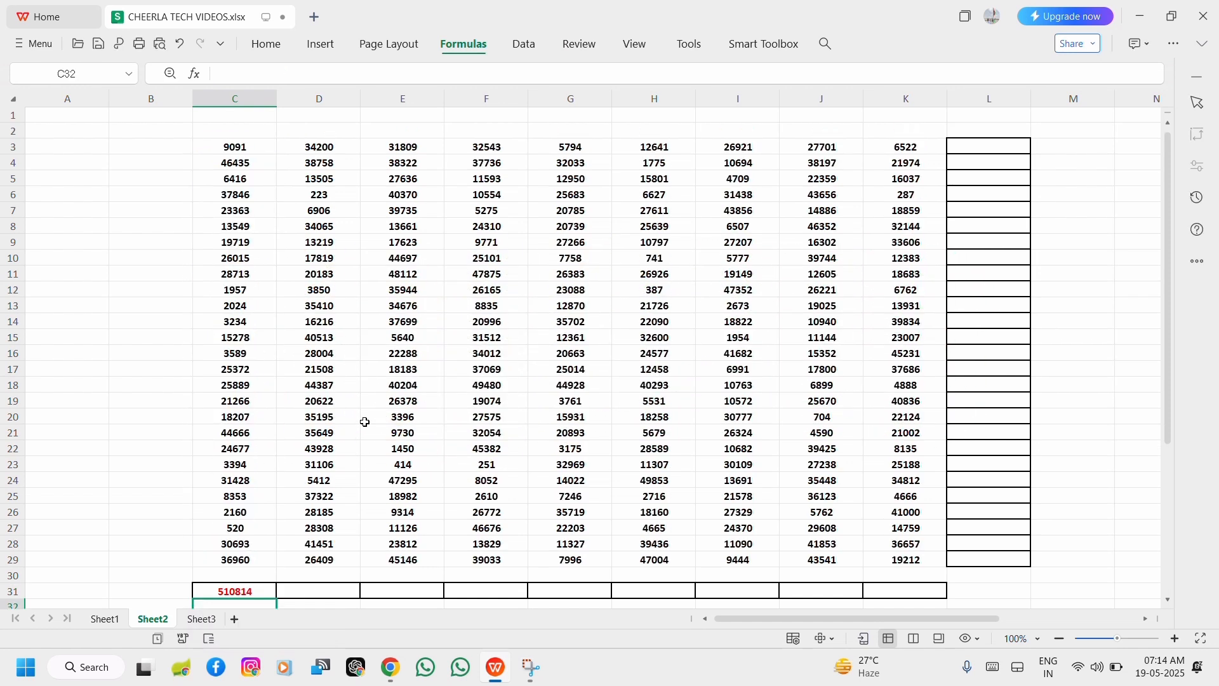
Fill the column-total formula from C31 across row 31 to K31.
{"action": "left_click", "coordinate": [243, 591]}
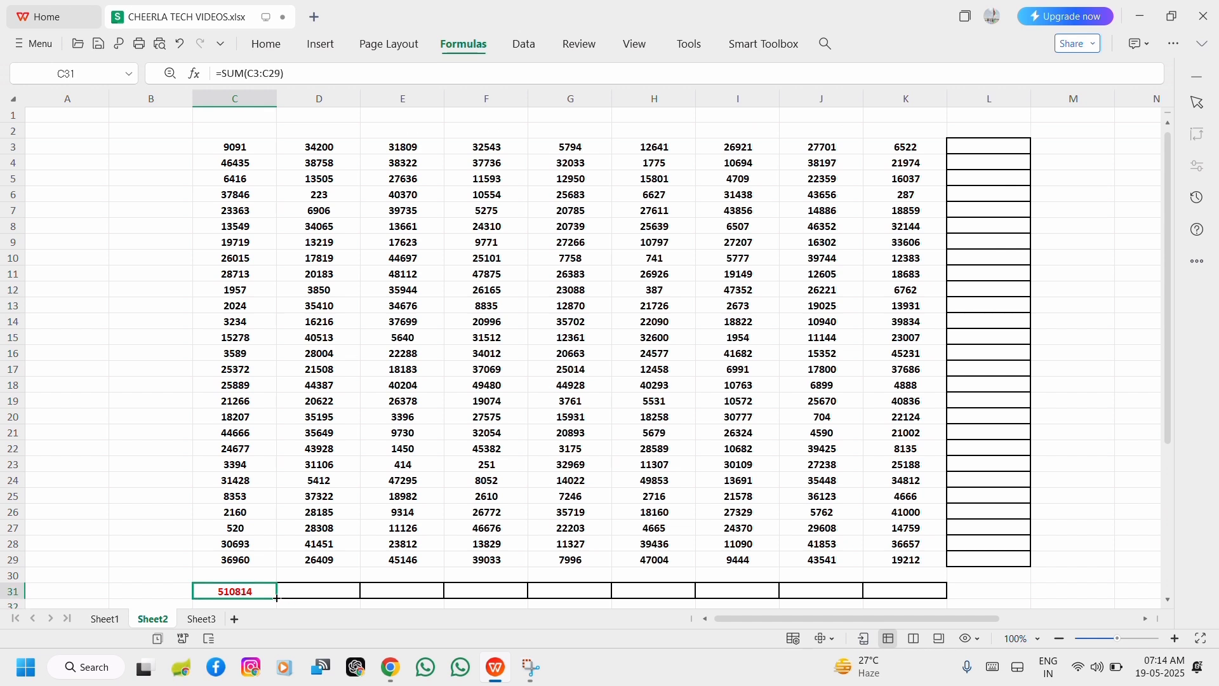
{"action": "left_click_drag", "start_coordinate": [280, 597], "coordinate": [870, 592]}
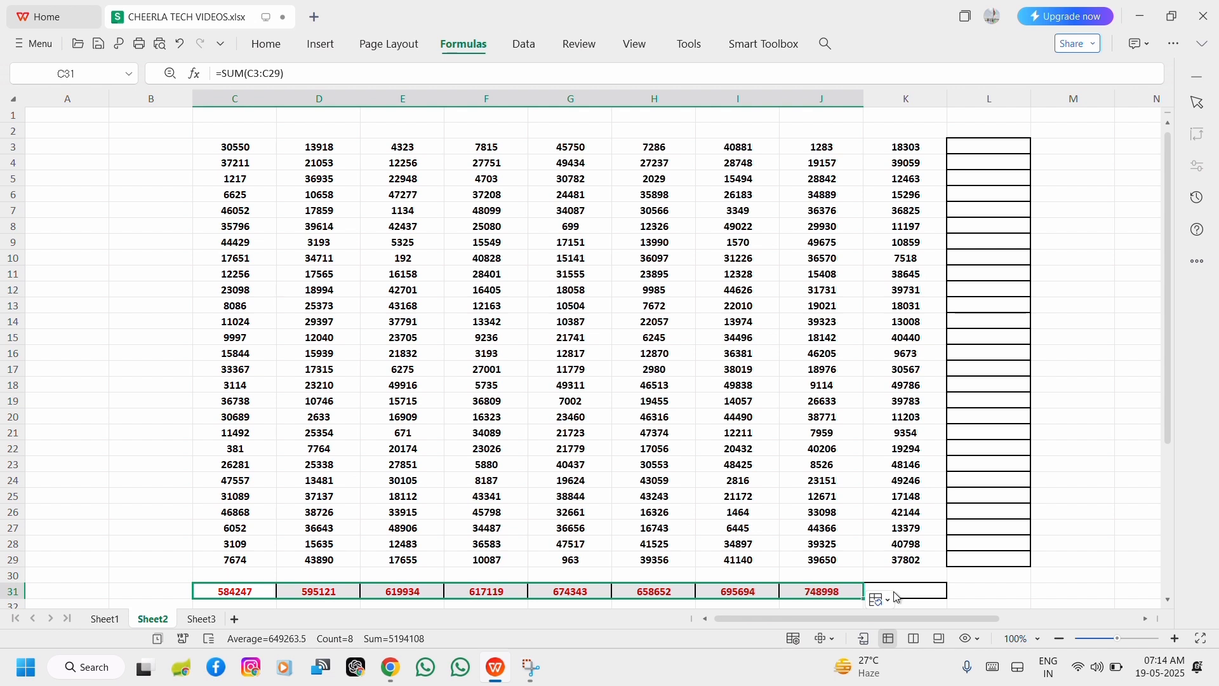
{"action": "left_click_drag", "start_coordinate": [900, 599], "coordinate": [900, 599]}
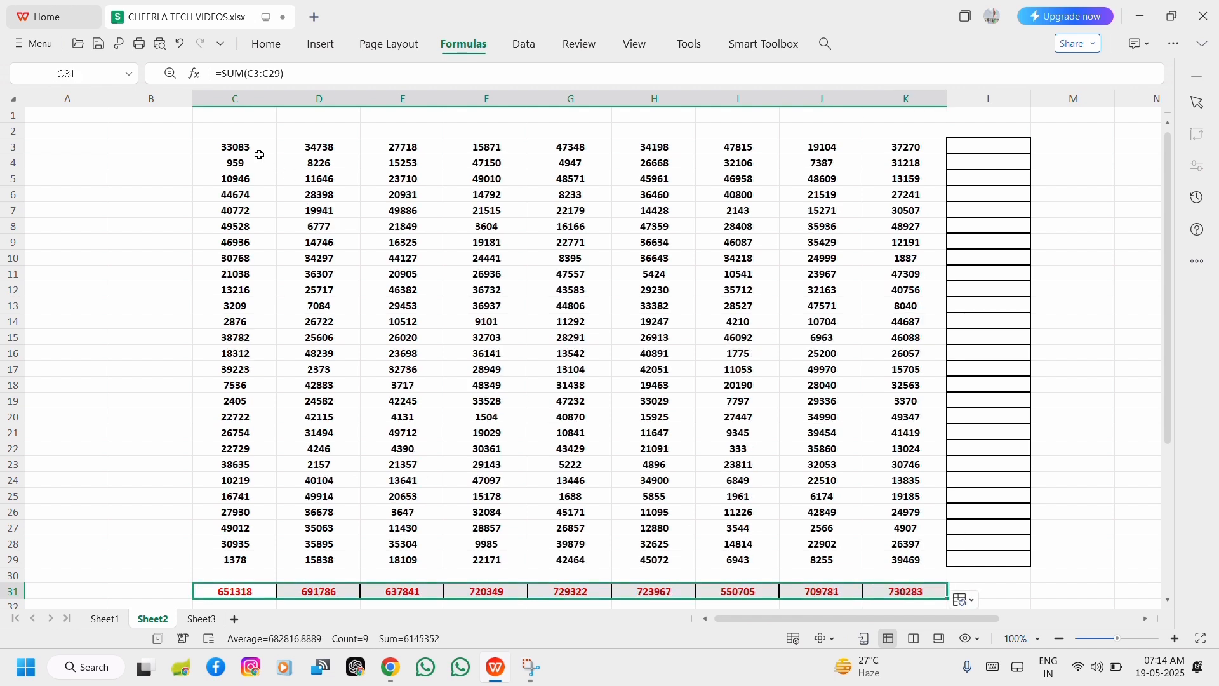
Select D3:D29 to check its sum against the column total in D31.
{"action": "left_click", "coordinate": [338, 143]}
{"action": "key", "text": "shift+Down"}
{"action": "key", "text": "shift+Down"}
{"action": "key", "text": "shift+Down"}
{"action": "key", "text": "shift+Down"}
{"action": "key", "text": "shift+Down"}
{"action": "key", "text": "shift+Down"}
{"action": "key", "text": "shift+Down"}
{"action": "key", "text": "shift+Down"}
{"action": "key", "text": "shift+Down"}
{"action": "key", "text": "shift+Down"}
{"action": "key", "text": "shift+Down"}
{"action": "key", "text": "shift+Down"}
{"action": "key", "text": "shift+Down"}
{"action": "key", "text": "shift+Down"}
{"action": "key", "text": "shift+Down"}
{"action": "key", "text": "shift+Down"}
{"action": "key", "text": "shift+Down"}
{"action": "key", "text": "shift+Down"}
{"action": "key", "text": "shift+Down"}
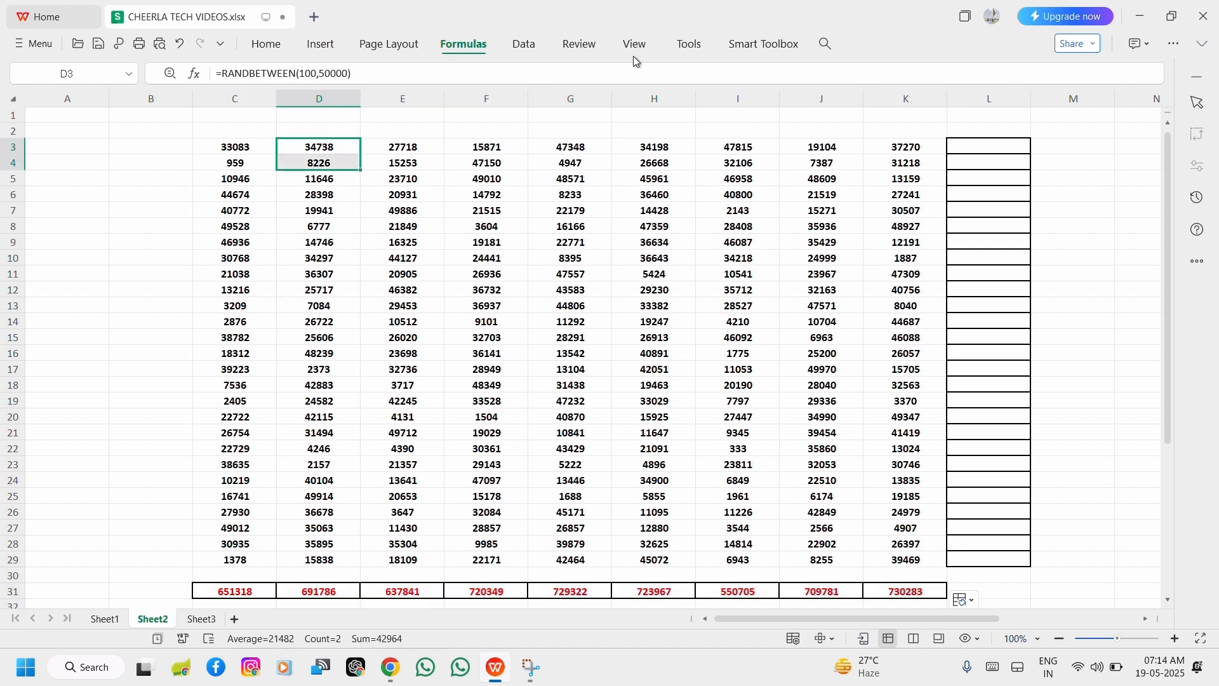
{"action": "key", "text": "shift+Down"}
{"action": "key", "text": "shift+Down"}
{"action": "key", "text": "shift+Down"}
{"action": "key", "text": "shift+Down"}
{"action": "key", "text": "shift+Down"}
{"action": "key", "text": "shift+Down"}
{"action": "key", "text": "shift+Down"}
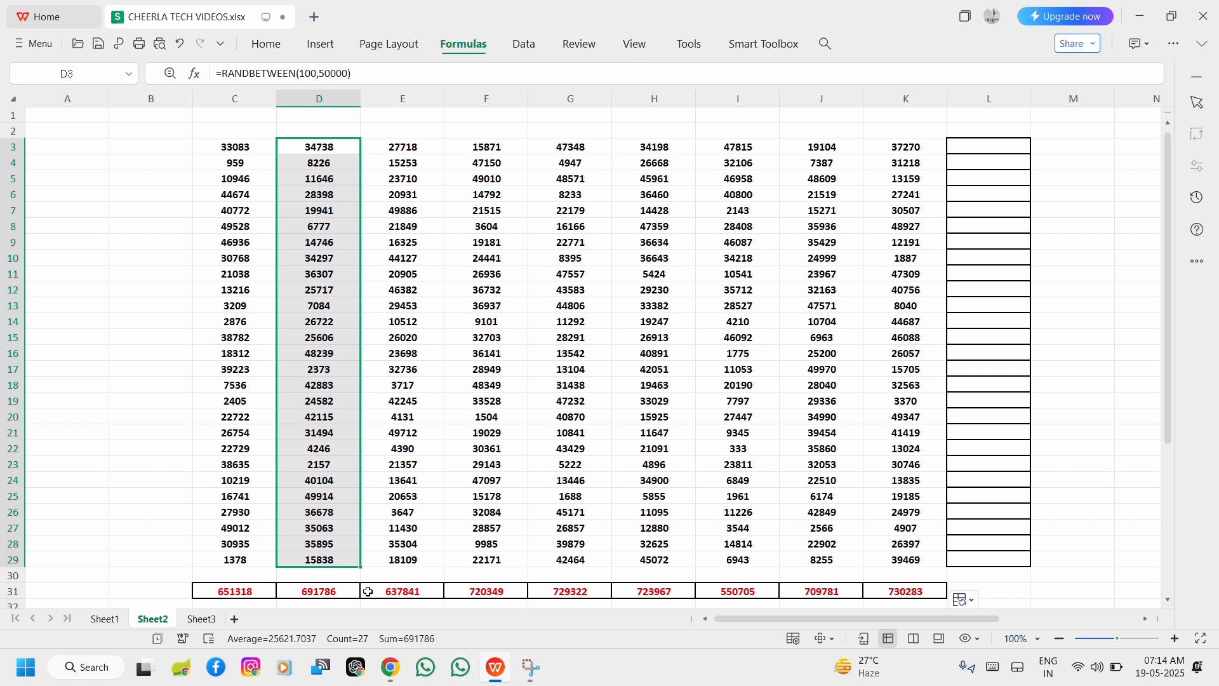
Select H3:H29 to check its sum against the column total in H31.
{"action": "key", "text": "shift+Down"}
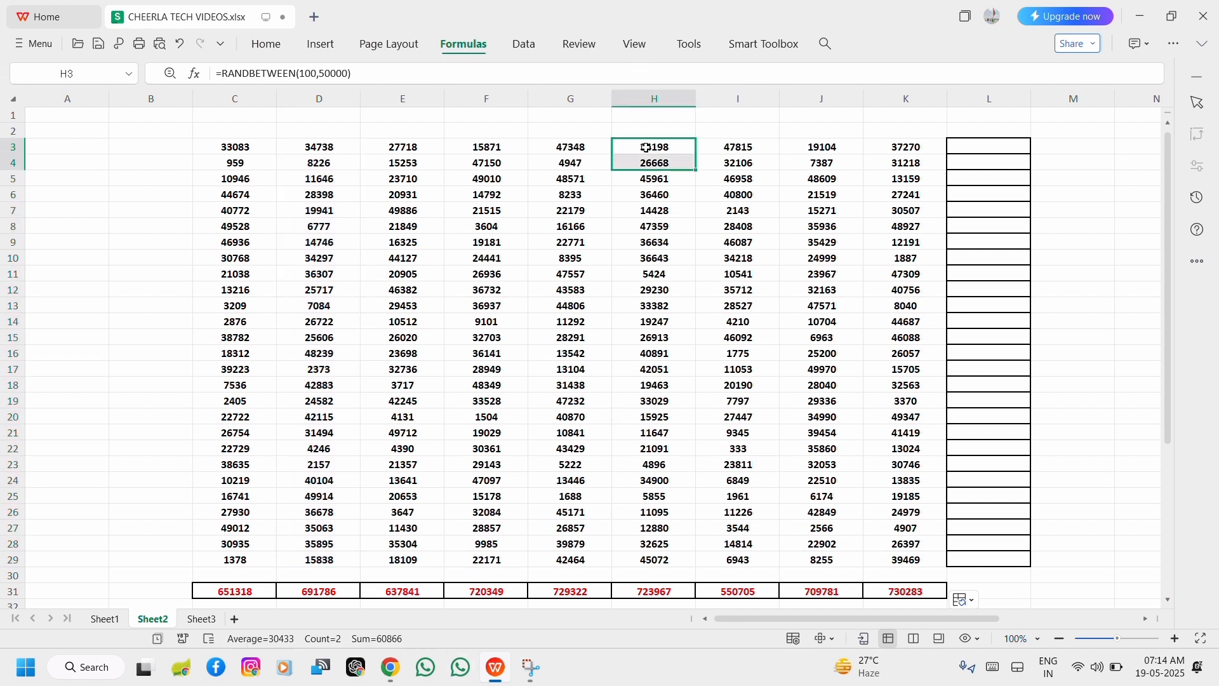
{"action": "key", "text": "shift+Down"}
{"action": "key", "text": "shift+Down"}
{"action": "key", "text": "shift+Down"}
{"action": "key", "text": "shift+Down"}
{"action": "key", "text": "shift+Down"}
{"action": "key", "text": "shift+Down"}
{"action": "key", "text": "shift+Down"}
{"action": "key", "text": "shift+Down"}
{"action": "key", "text": "shift+Down"}
{"action": "key", "text": "shift+Down"}
{"action": "key", "text": "shift+Down"}
{"action": "key", "text": "shift+Down"}
{"action": "key", "text": "shift+Down"}
{"action": "key", "text": "shift+Down"}
{"action": "key", "text": "shift+Down"}
{"action": "key", "text": "shift+Down"}
{"action": "key", "text": "shift+Down"}
{"action": "key", "text": "shift+Down"}
{"action": "key", "text": "shift+Down"}
{"action": "key", "text": "shift+Down"}
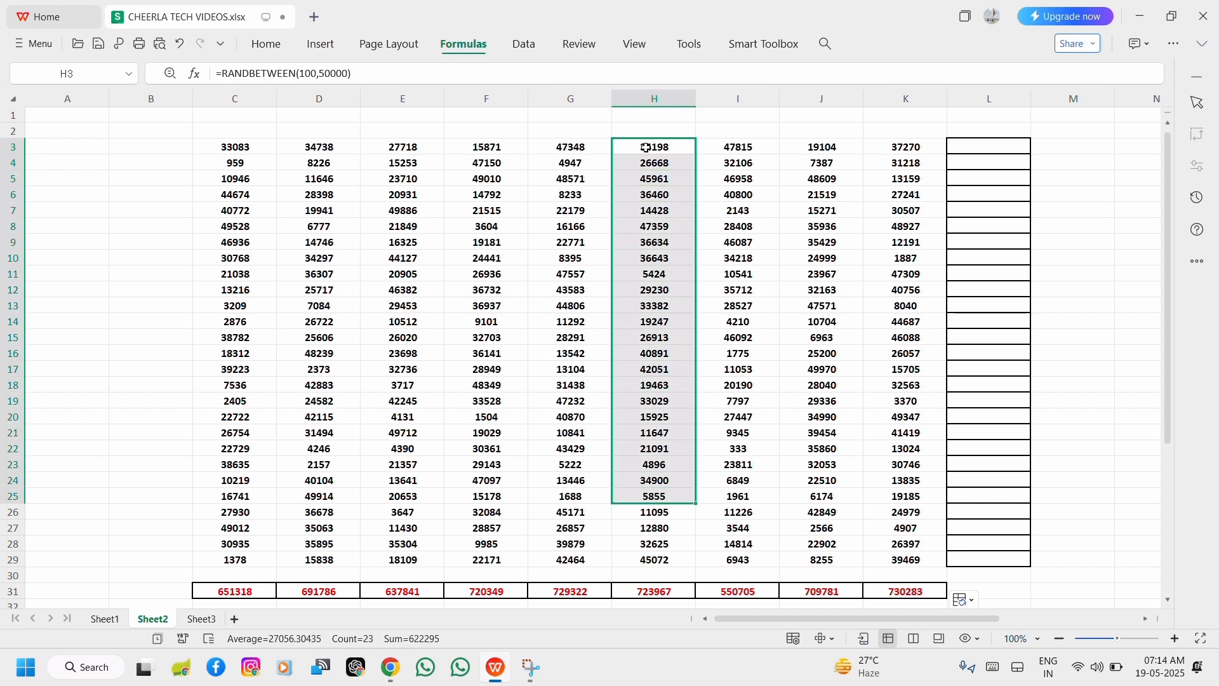
{"action": "key", "text": "shift+Down"}
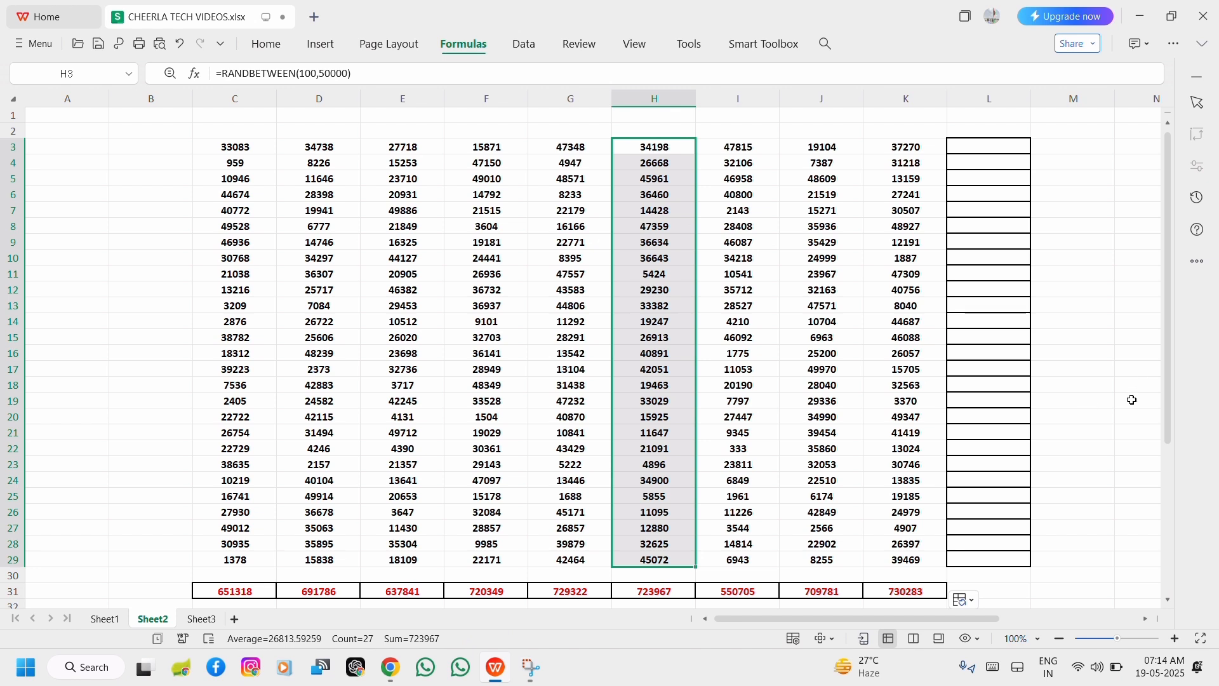
{"action": "left_click", "coordinate": [1089, 477]}
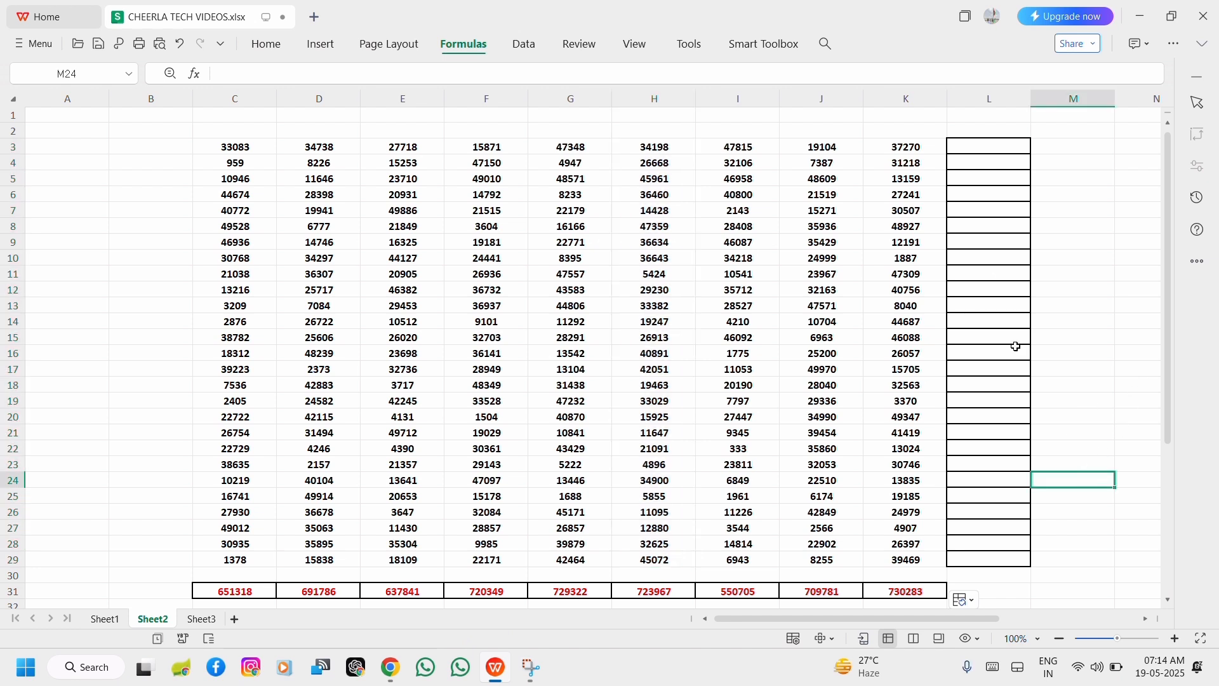
Use AutoSum in cell L3 to total C3:K3 and fill the formula down column L to L29.
{"action": "left_click", "coordinate": [987, 147]}
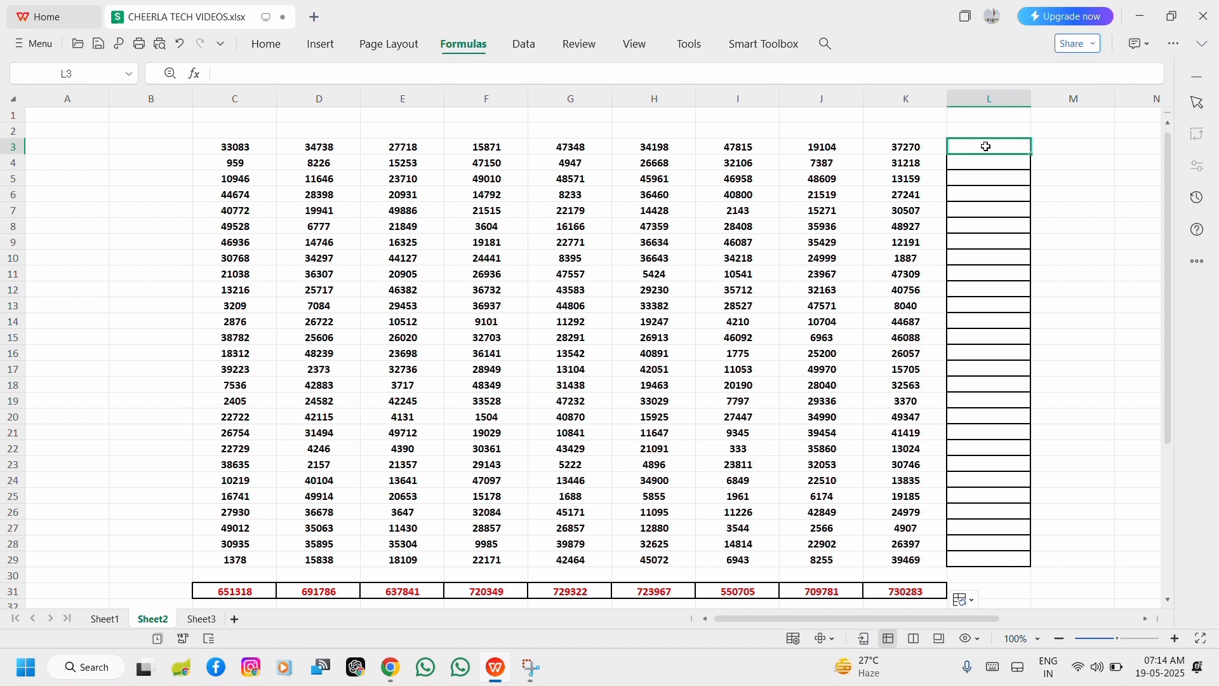
{"action": "key", "text": "alt+equal"}
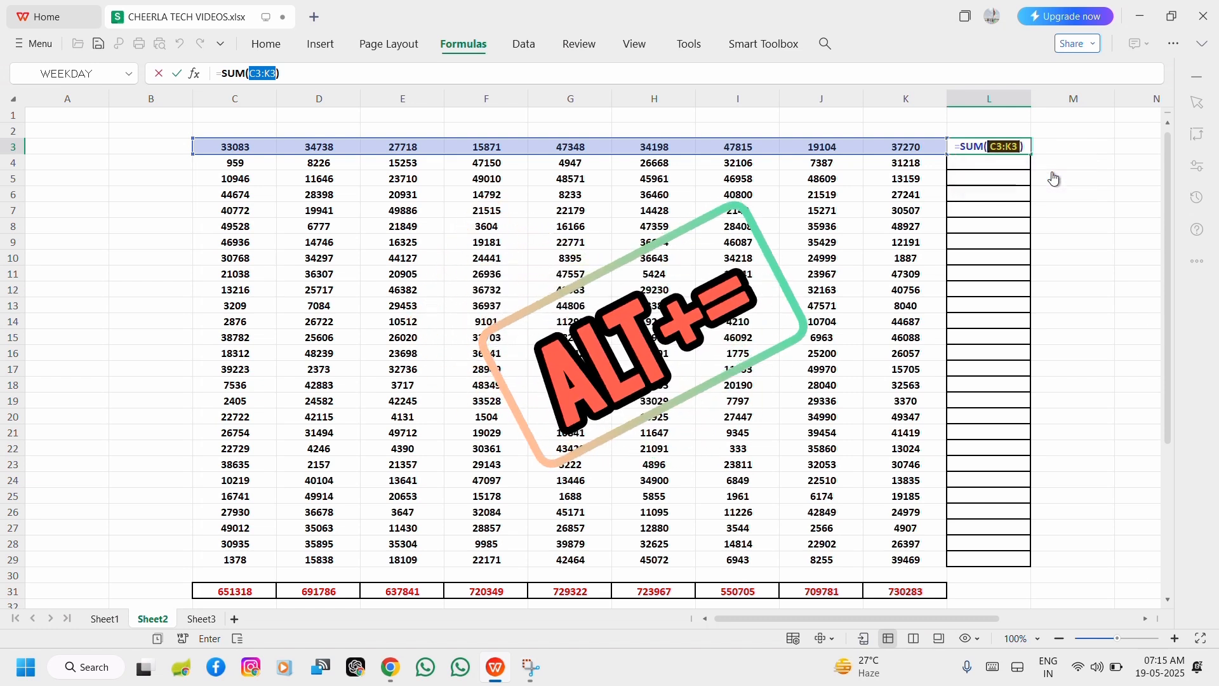
{"action": "key", "text": "Return"}
{"action": "key", "text": "Up"}
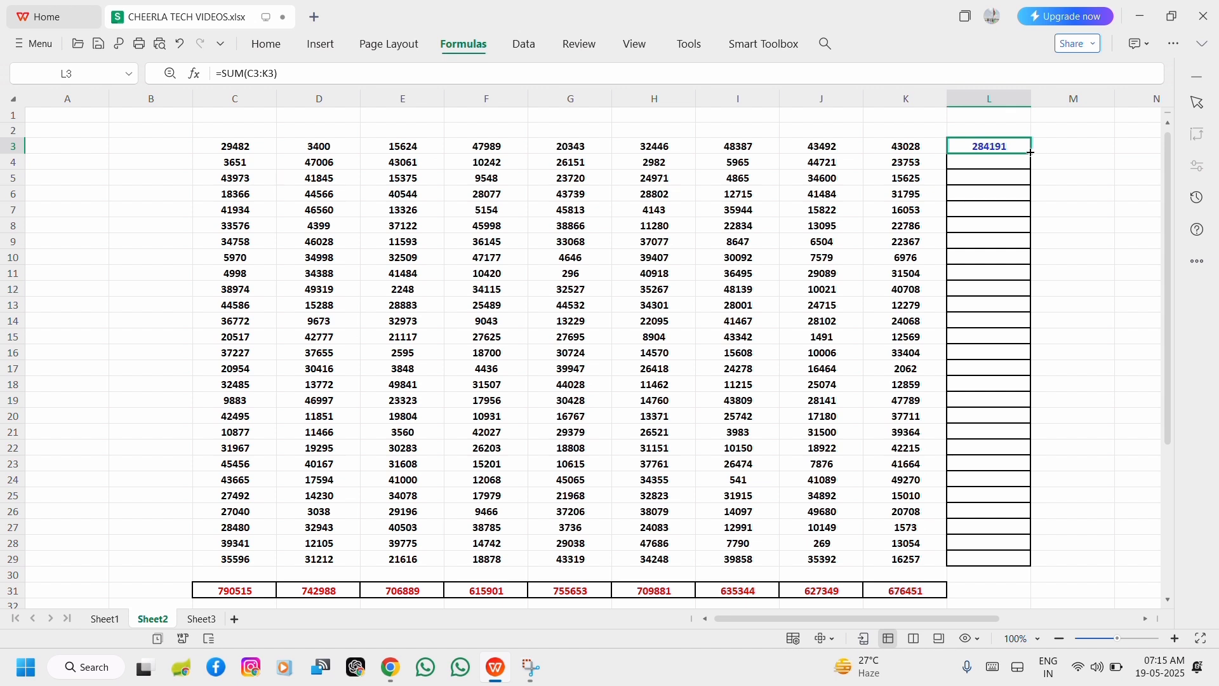
{"action": "double_click", "coordinate": [1032, 153]}
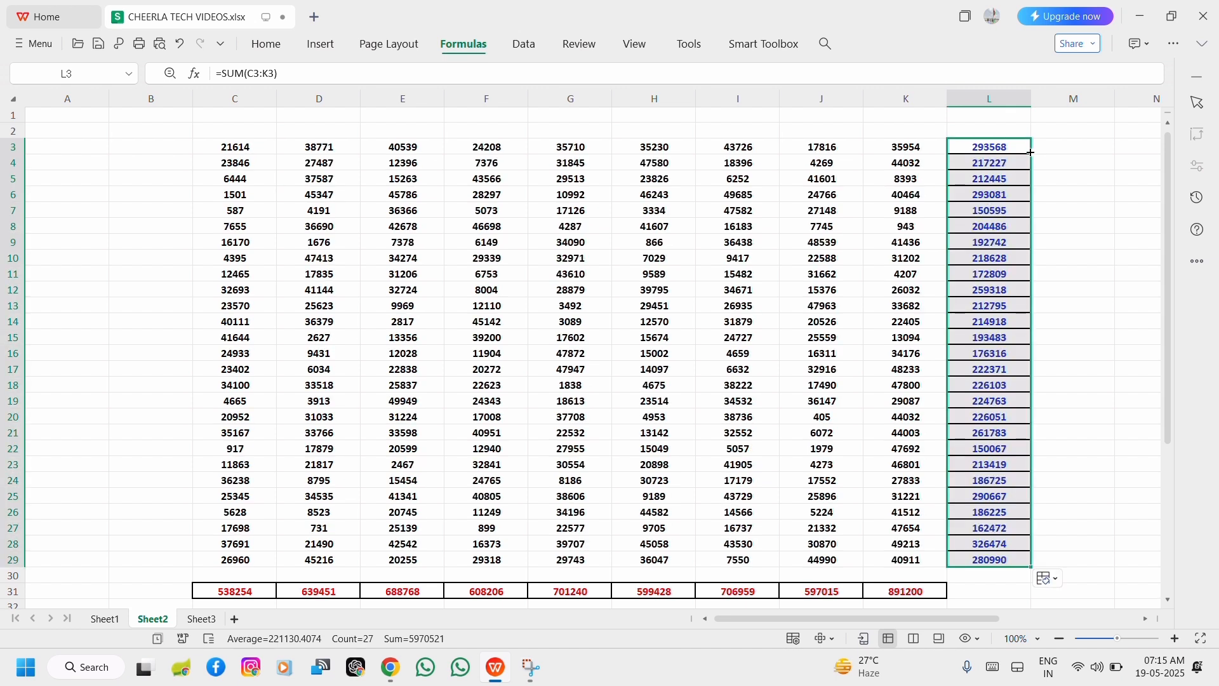
{"action": "left_click", "coordinate": [1124, 419]}
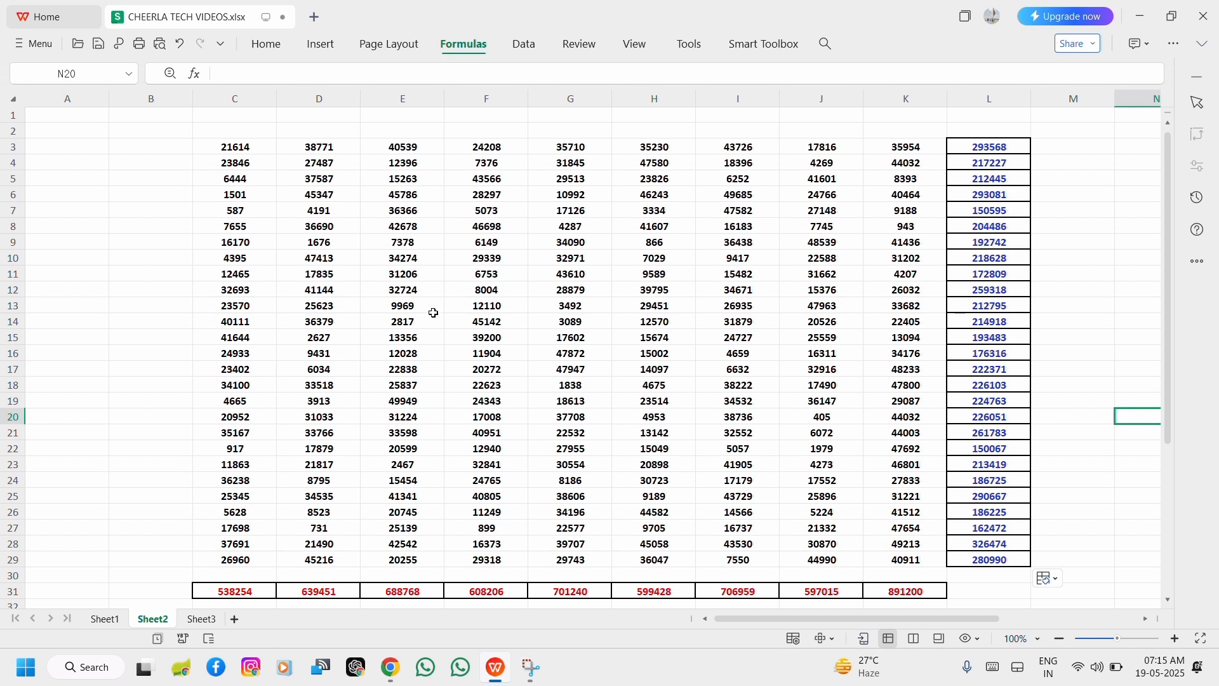
Select C14:K14 to check its sum against the row total in L14.
{"action": "left_click", "coordinate": [233, 328]}
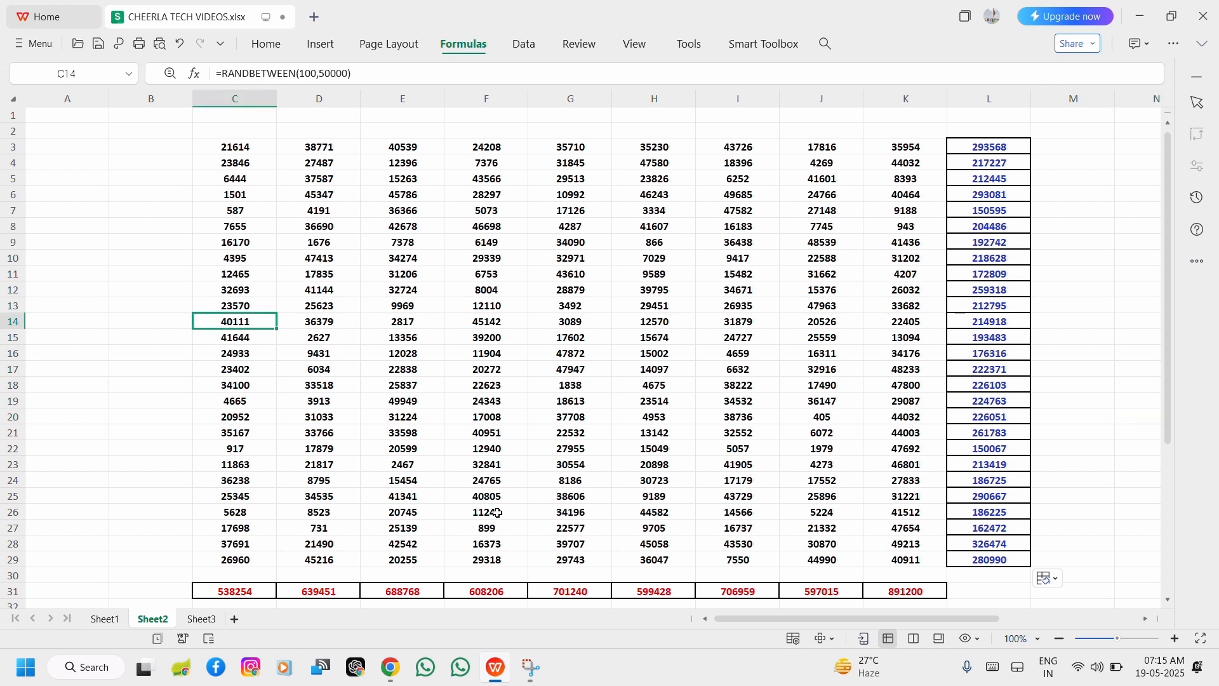
{"action": "key", "text": "shift+Right"}
{"action": "key", "text": "shift+Right"}
{"action": "key", "text": "shift+Right"}
{"action": "key", "text": "shift+Right"}
{"action": "key", "text": "shift+Right"}
{"action": "key", "text": "shift+Right"}
{"action": "key", "text": "shift+Right"}
{"action": "key", "text": "shift+Right"}
{"action": "key", "text": "shift+Right"}
{"action": "key", "text": "shift+Right"}
{"action": "key", "text": "shift+Left"}
{"action": "key", "text": "shift+Left"}
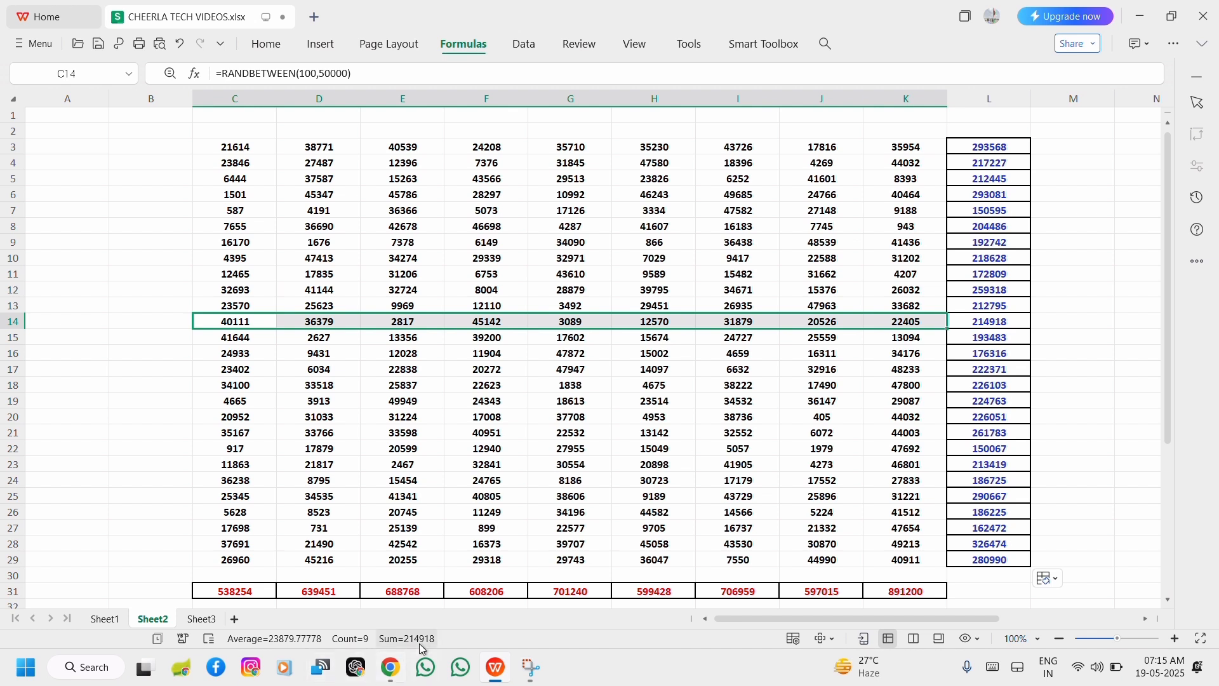
{"action": "left_click", "coordinate": [1111, 359]}
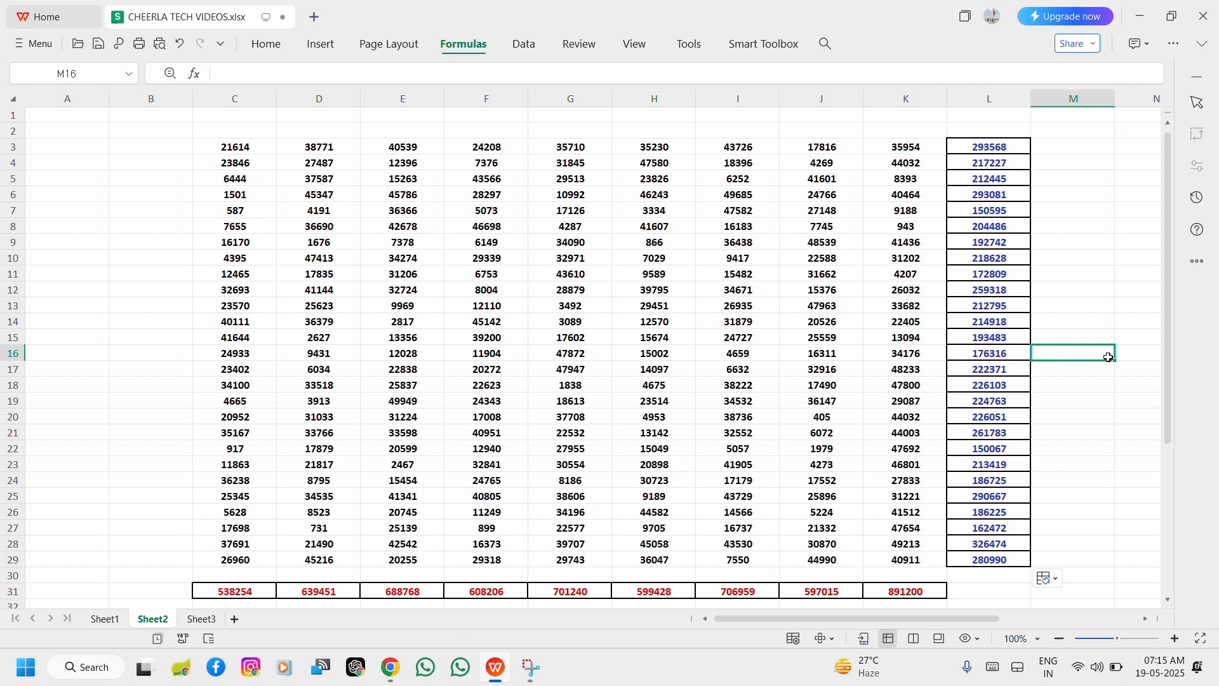
Review the finished totals on Sheet1 and Sheet2, and minimize the spreadsheet window.
{"action": "left_click", "coordinate": [105, 617]}
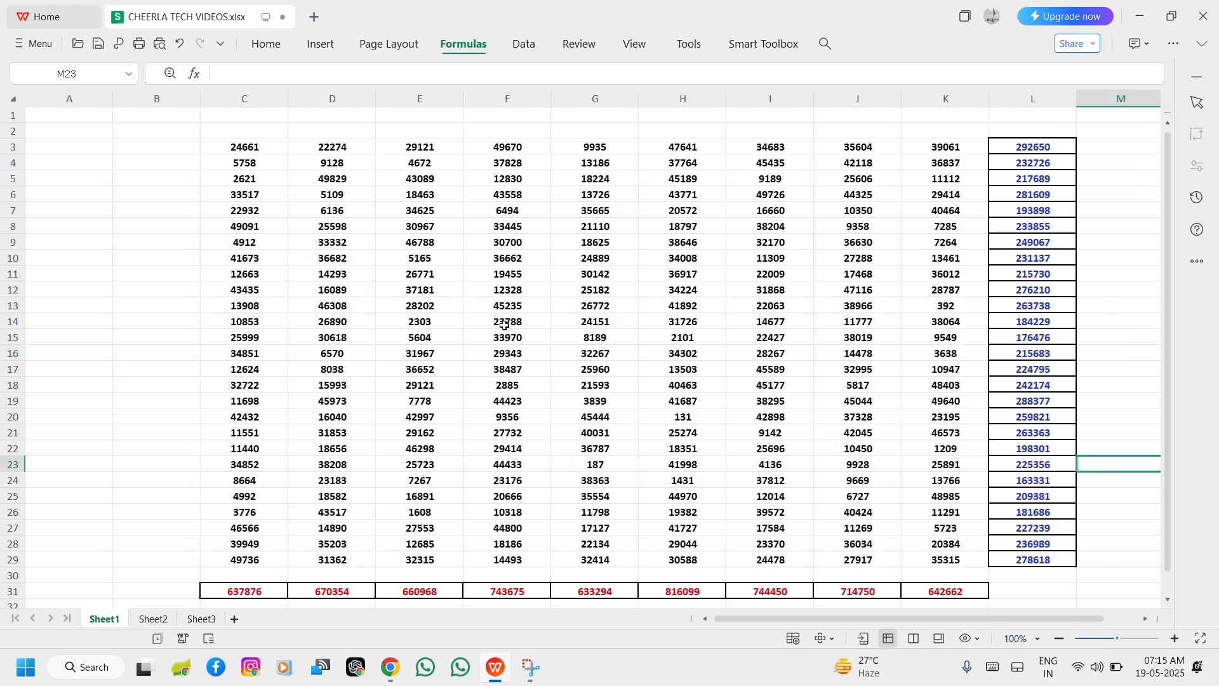
{"action": "left_click", "coordinate": [155, 621]}
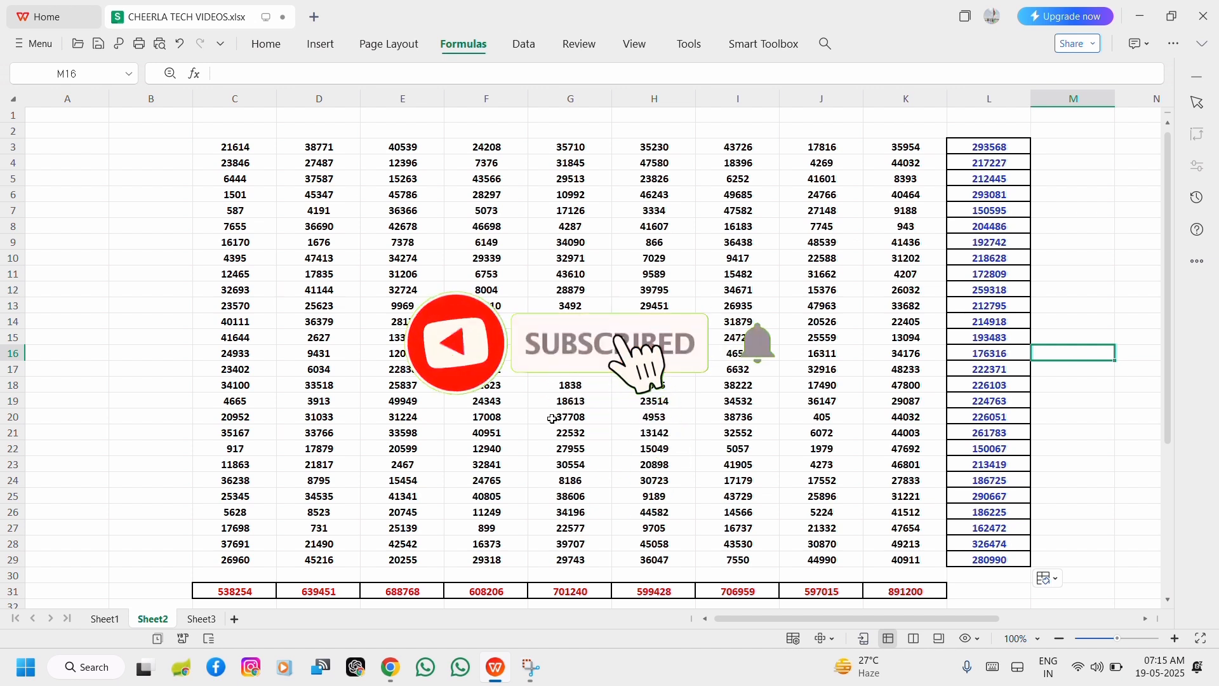
{"action": "left_click", "coordinate": [1140, 16]}
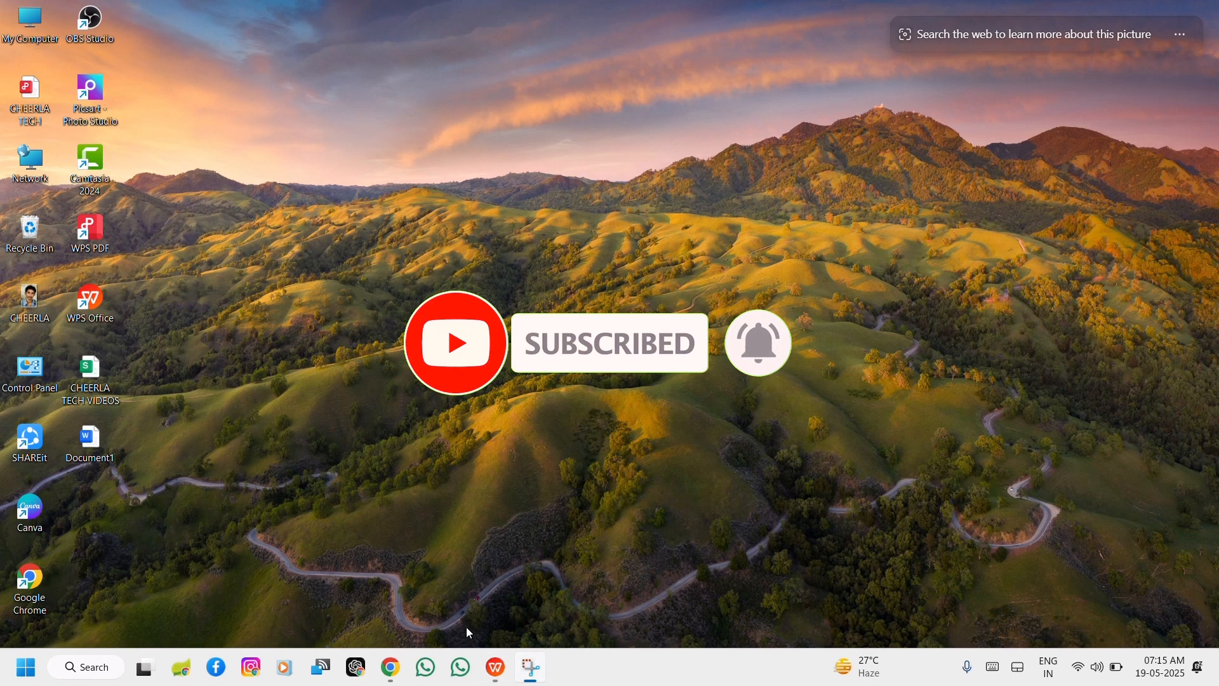